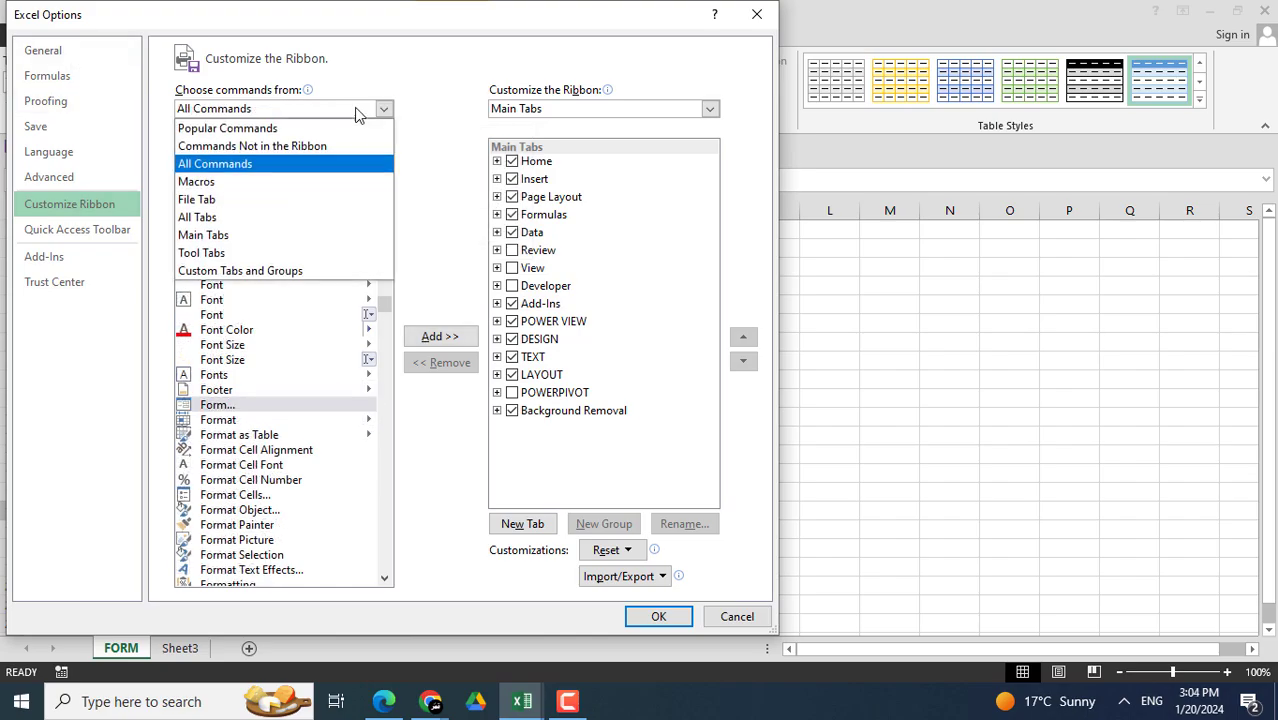
- Leave Excel Options and return to the FORM sheet with headings S.NO through COUNTRY in row 4
{"action": "left_click", "coordinate": [306, 150]}
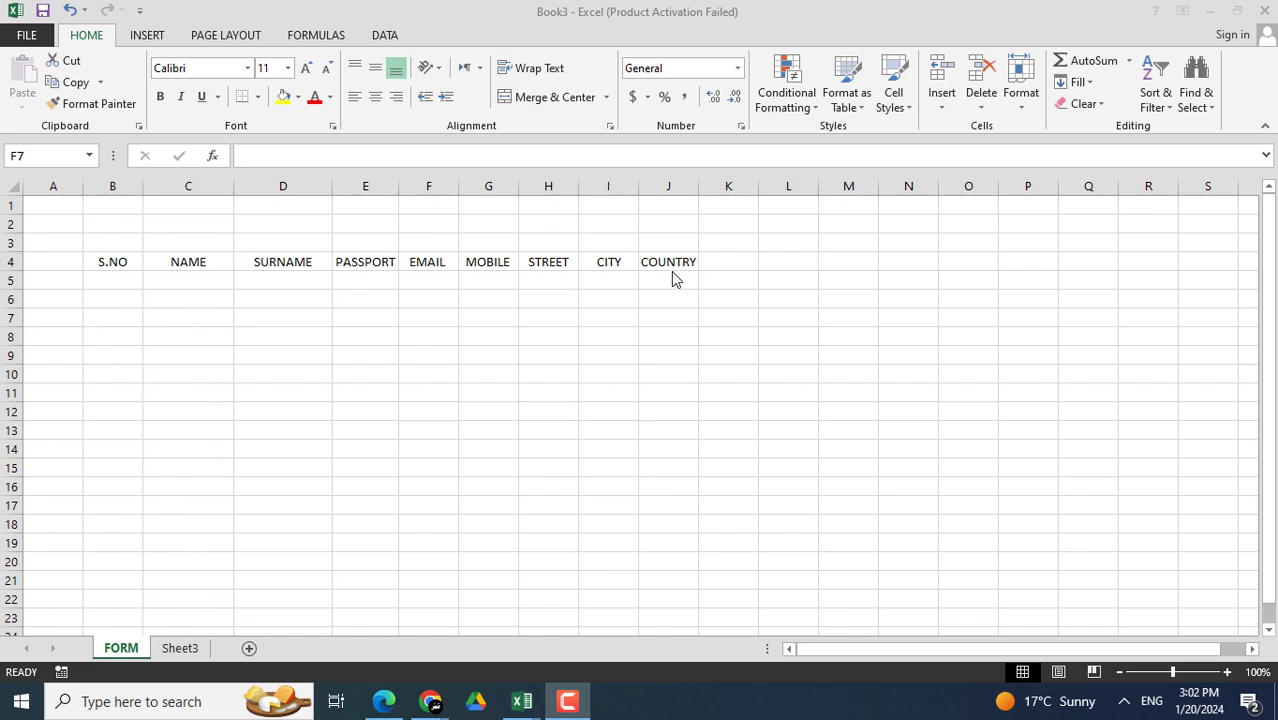
- Select B4:J20, from the headings down to row 20, and start a table with Ctrl+T
{"action": "left_click", "coordinate": [336, 258]}
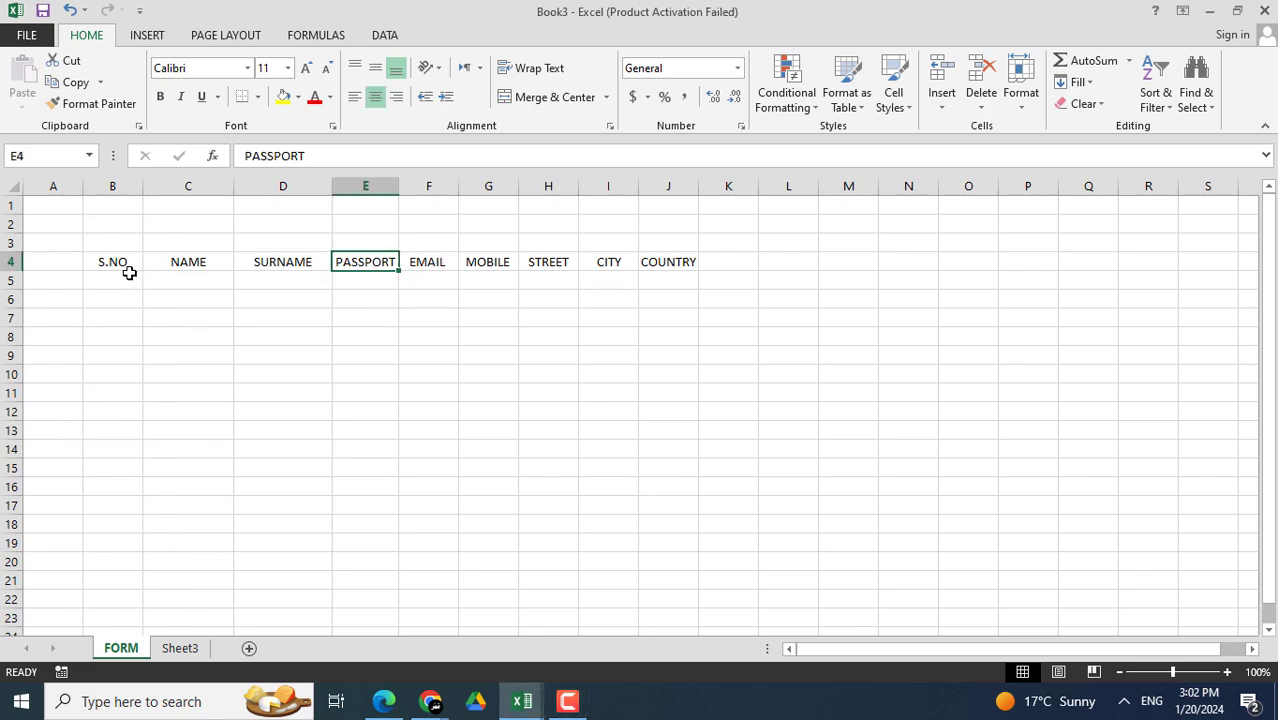
{"action": "left_click_drag", "start_coordinate": [128, 260], "coordinate": [655, 561]}
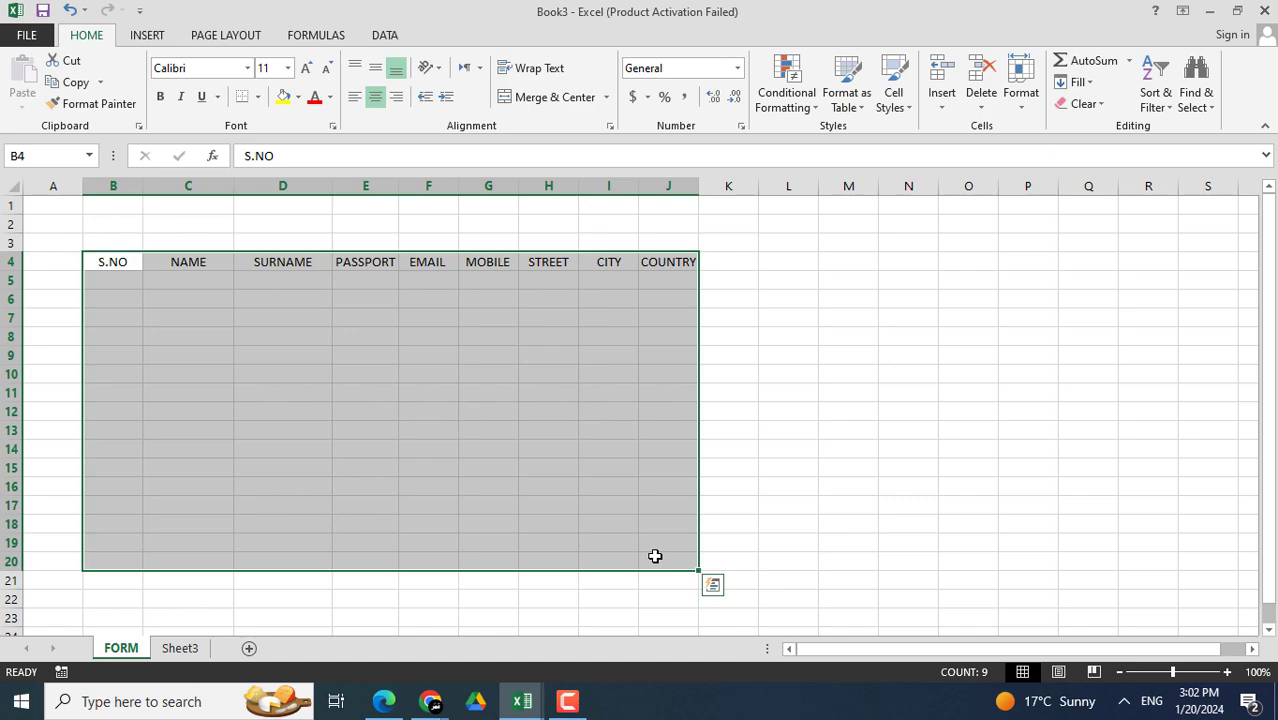
{"action": "key", "text": "ctrl+t"}
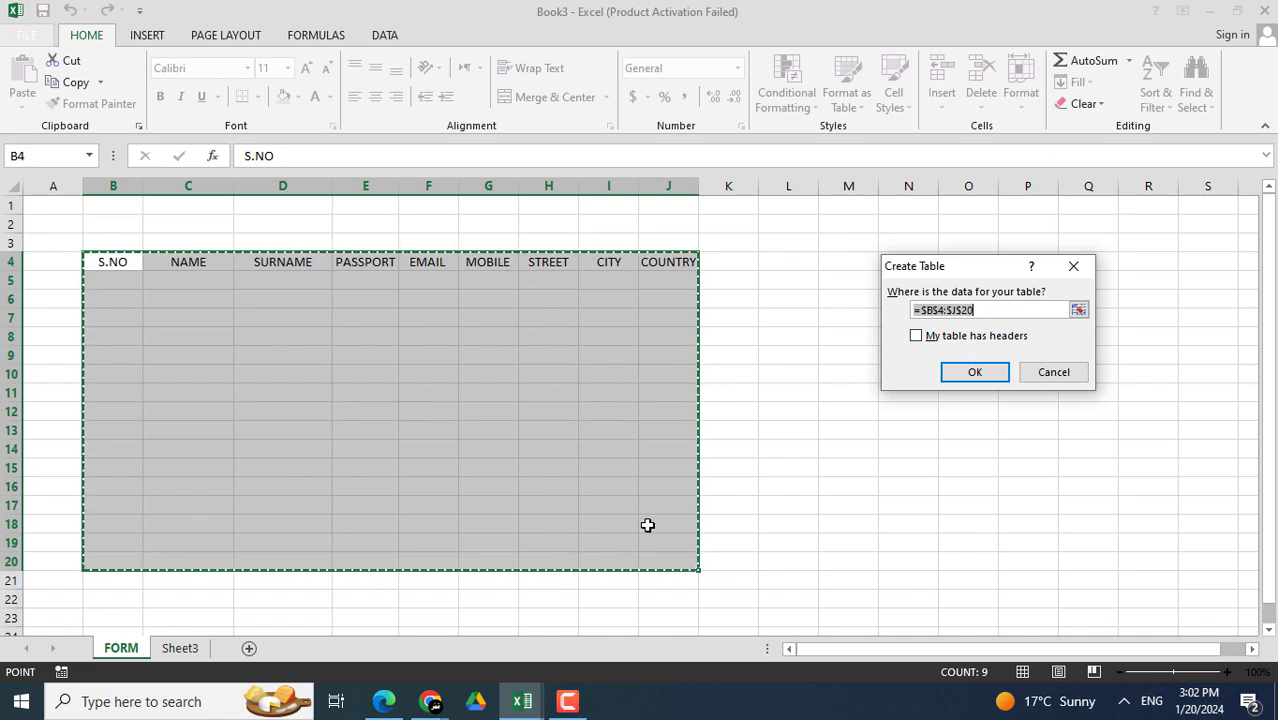
- Confirm the =$B$4:$J$20 range with headers to create the banded Table3
{"action": "left_click", "coordinate": [994, 312]}
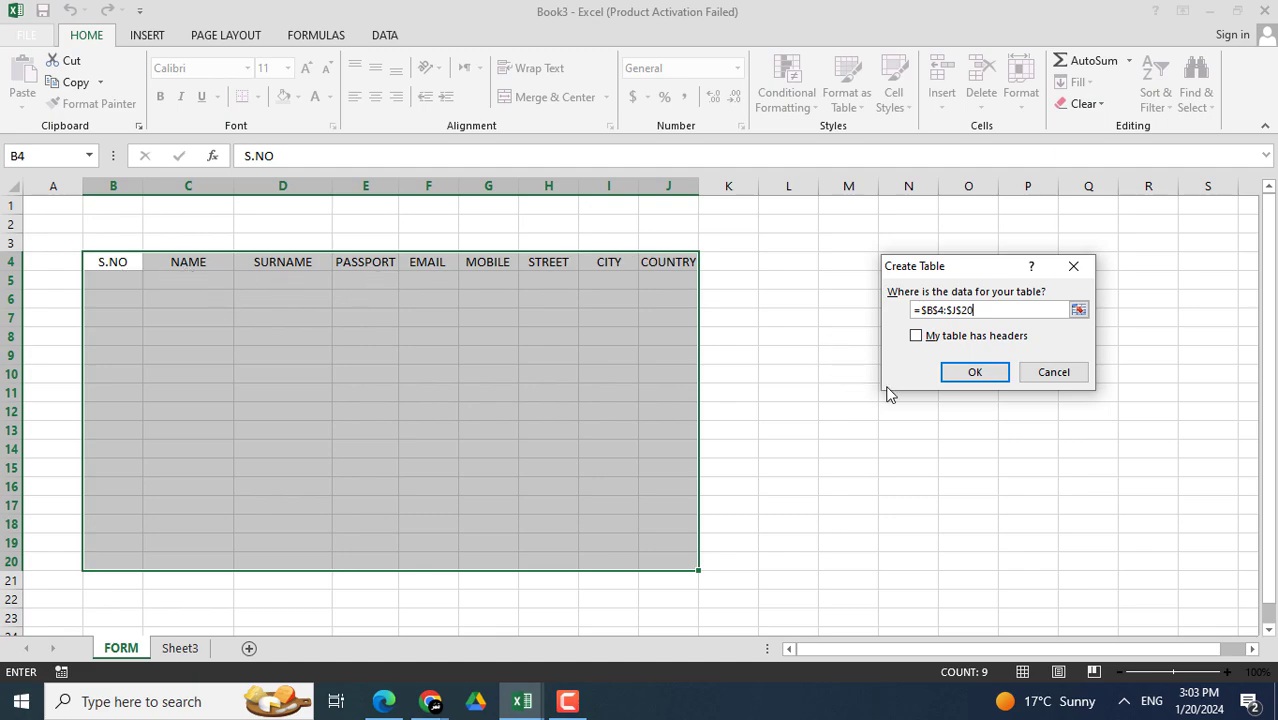
{"action": "left_click", "coordinate": [917, 338]}
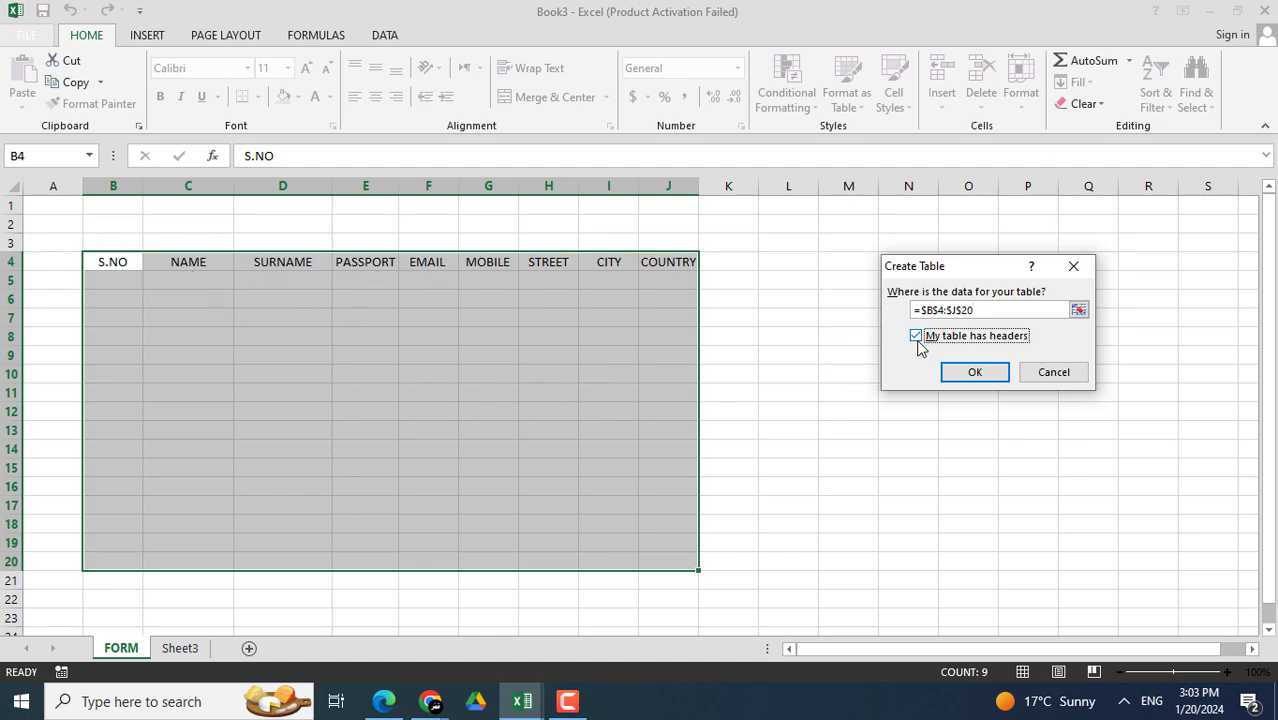
{"action": "left_click", "coordinate": [975, 373]}
{"action": "left_click", "coordinate": [688, 372]}
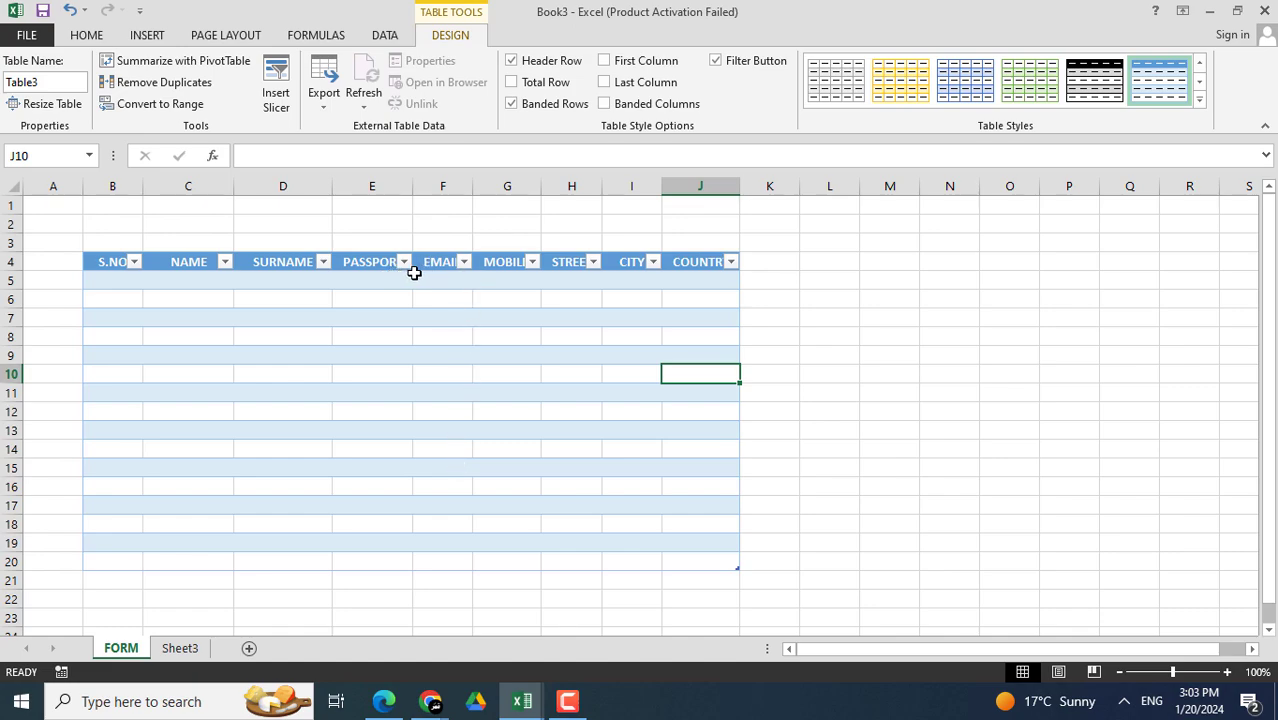
- Turn off Table3's filter arrows with Ctrl+Shift+L, then look through the ribbon tabs
{"action": "left_click", "coordinate": [382, 486]}
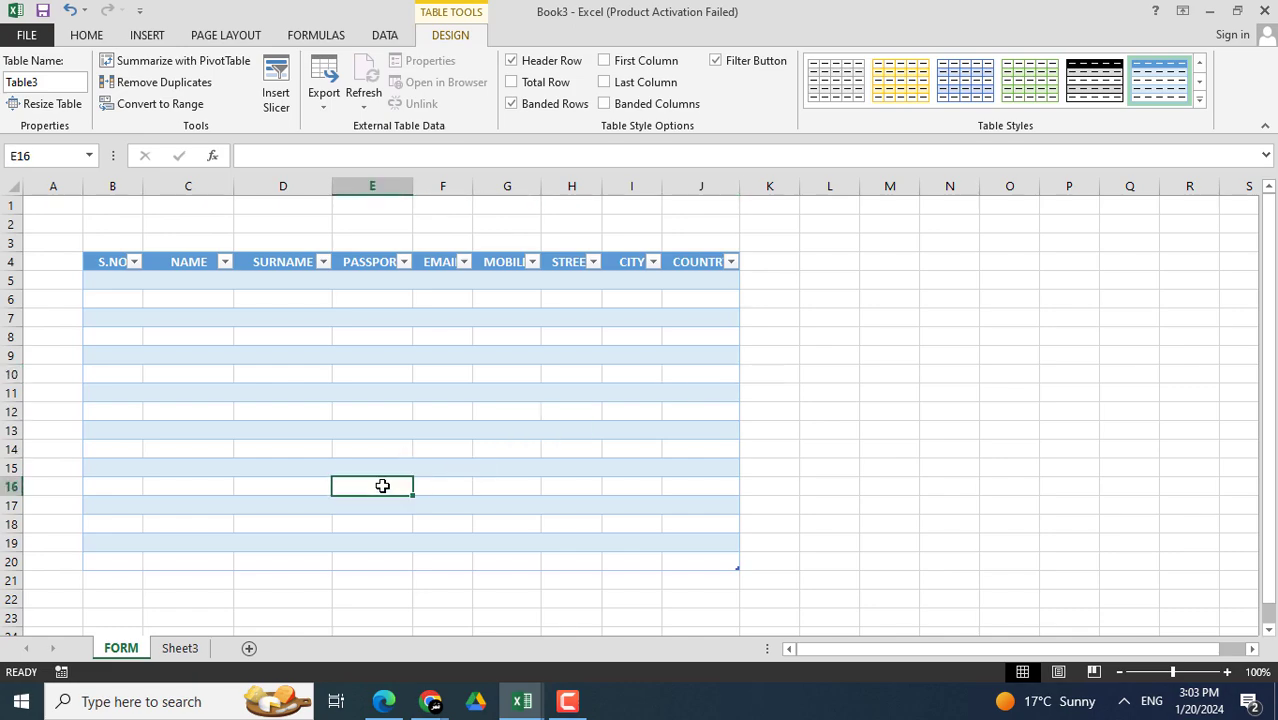
{"action": "key", "text": "ctrl+shift+l"}
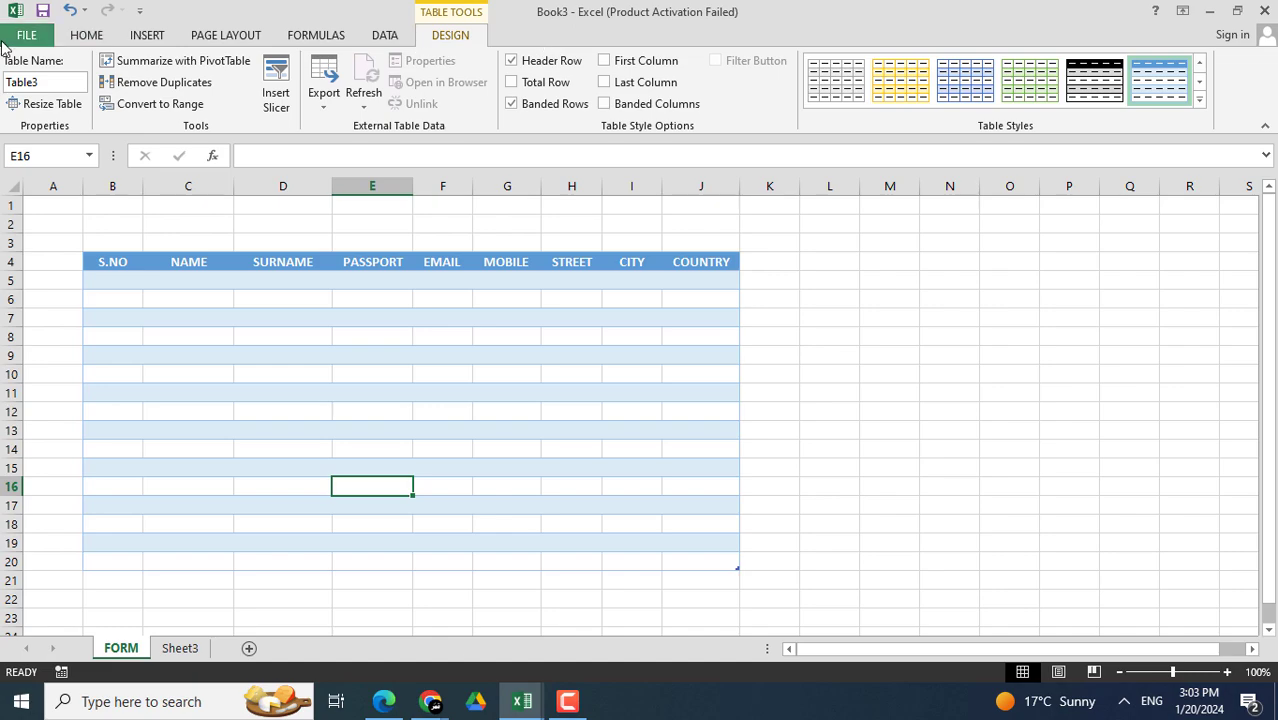
{"action": "left_click", "coordinate": [87, 40]}
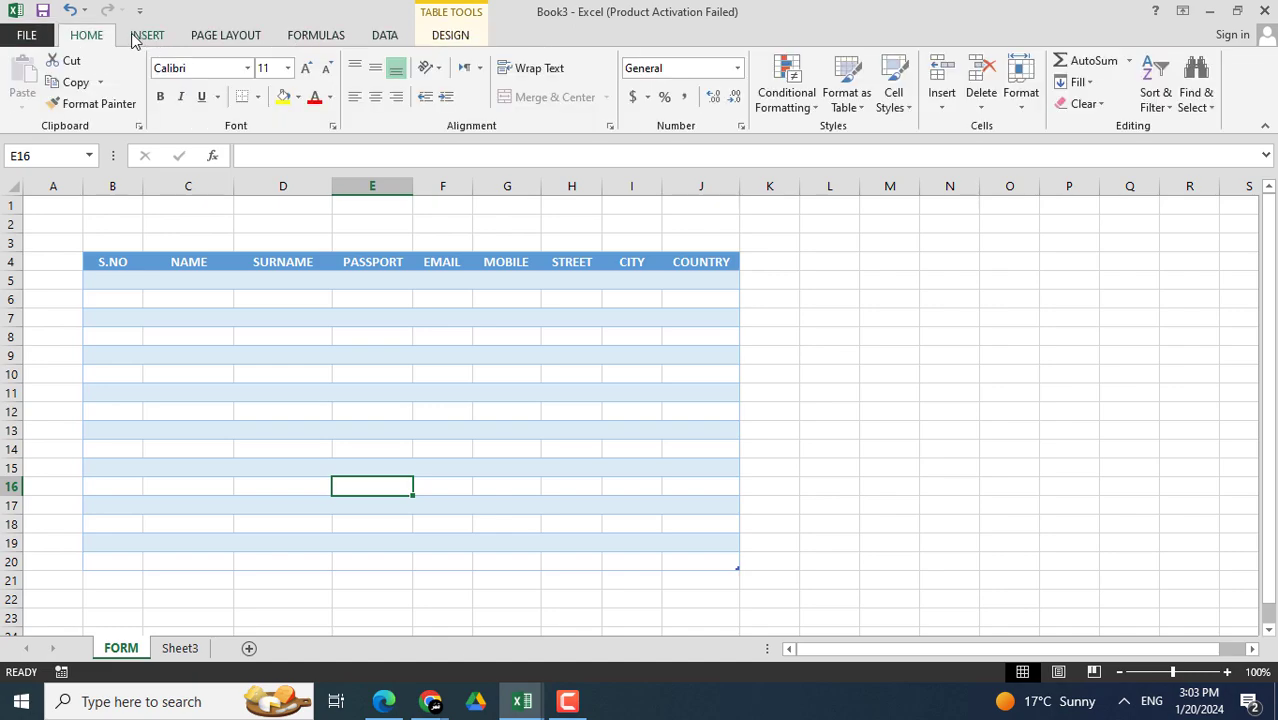
{"action": "left_click", "coordinate": [150, 37]}
{"action": "left_click", "coordinate": [255, 37]}
{"action": "left_click", "coordinate": [335, 37]}
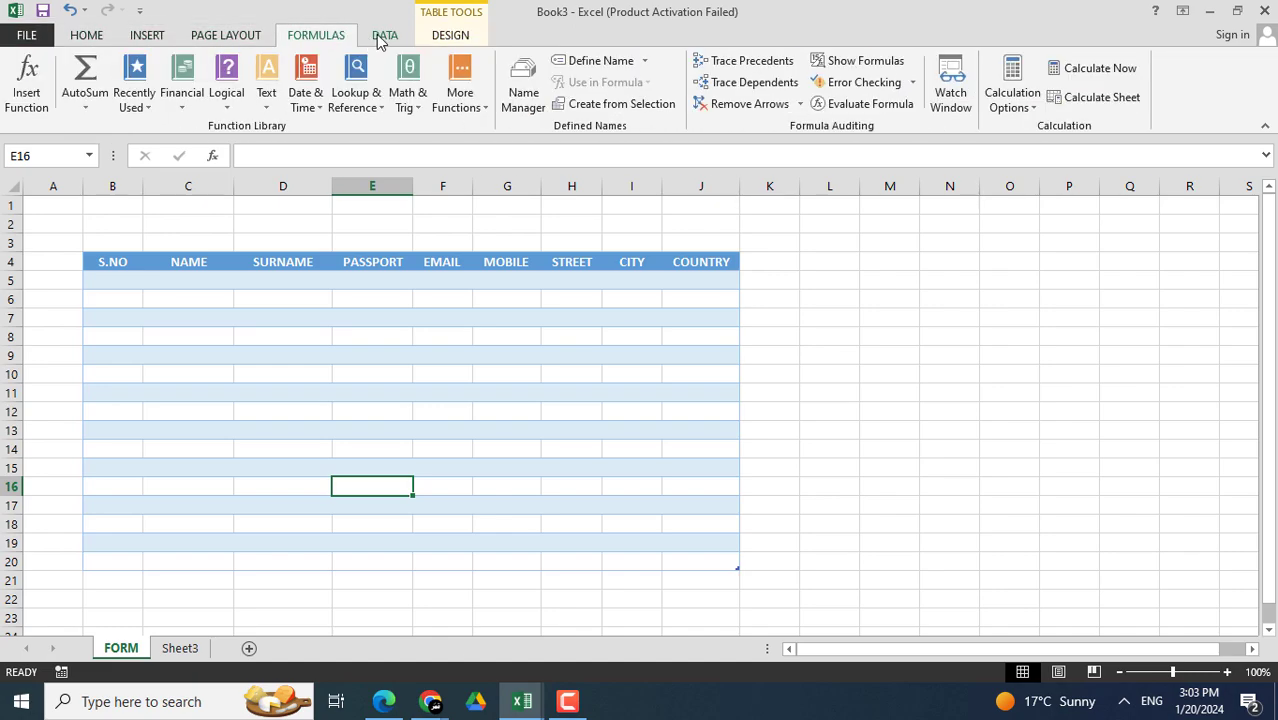
{"action": "left_click", "coordinate": [448, 36]}
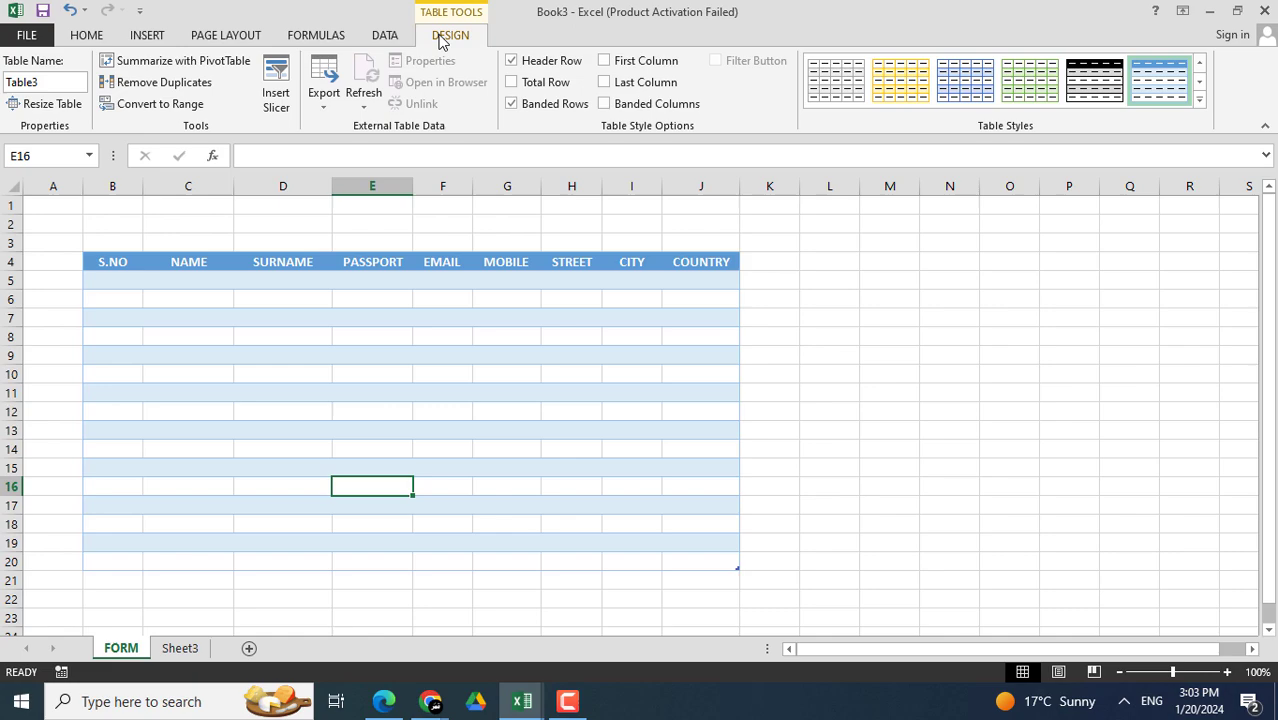
- Move the Quick Access Toolbar below the ribbon and open Customize the Ribbon settings
{"action": "right_click", "coordinate": [770, 121]}
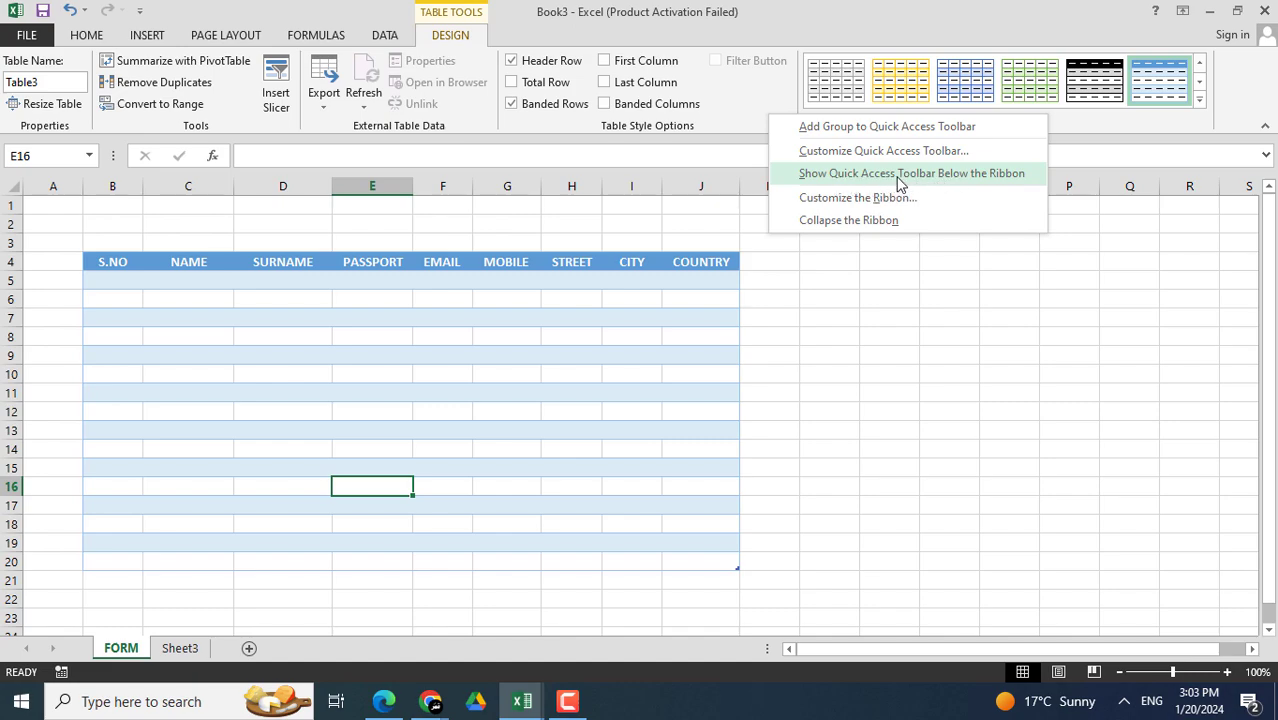
{"action": "left_click", "coordinate": [899, 175]}
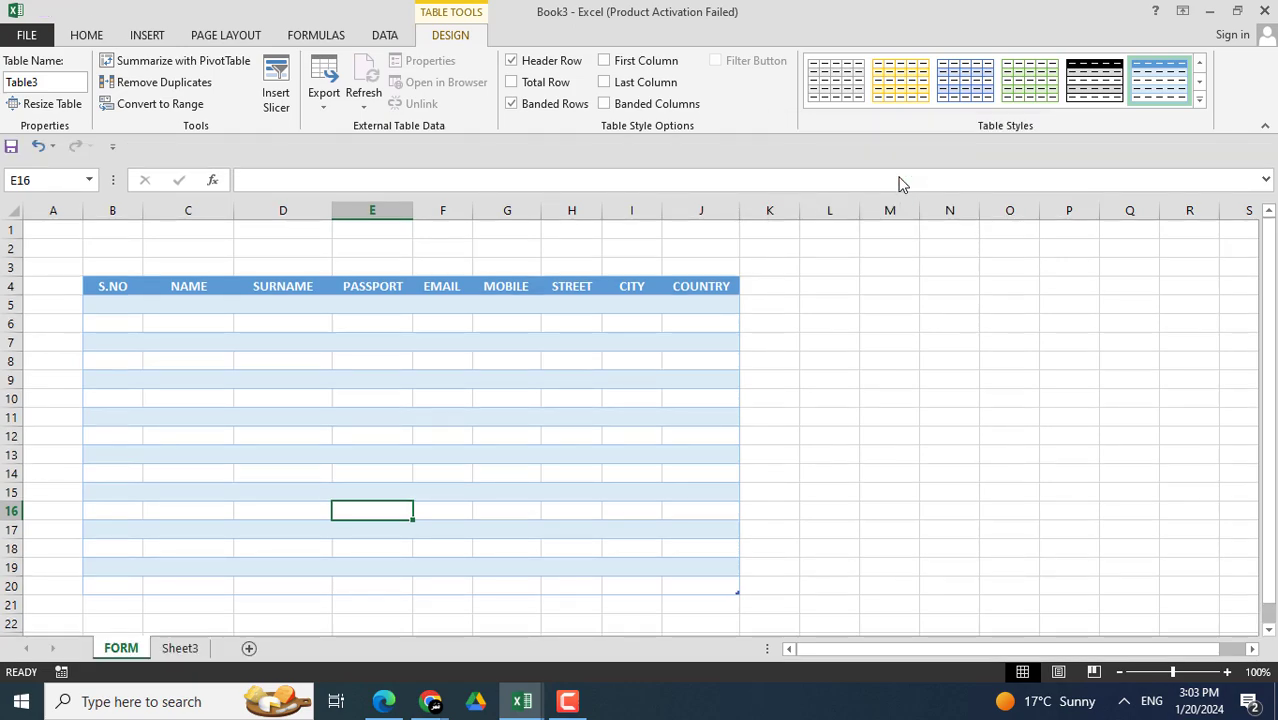
{"action": "right_click", "coordinate": [713, 150]}
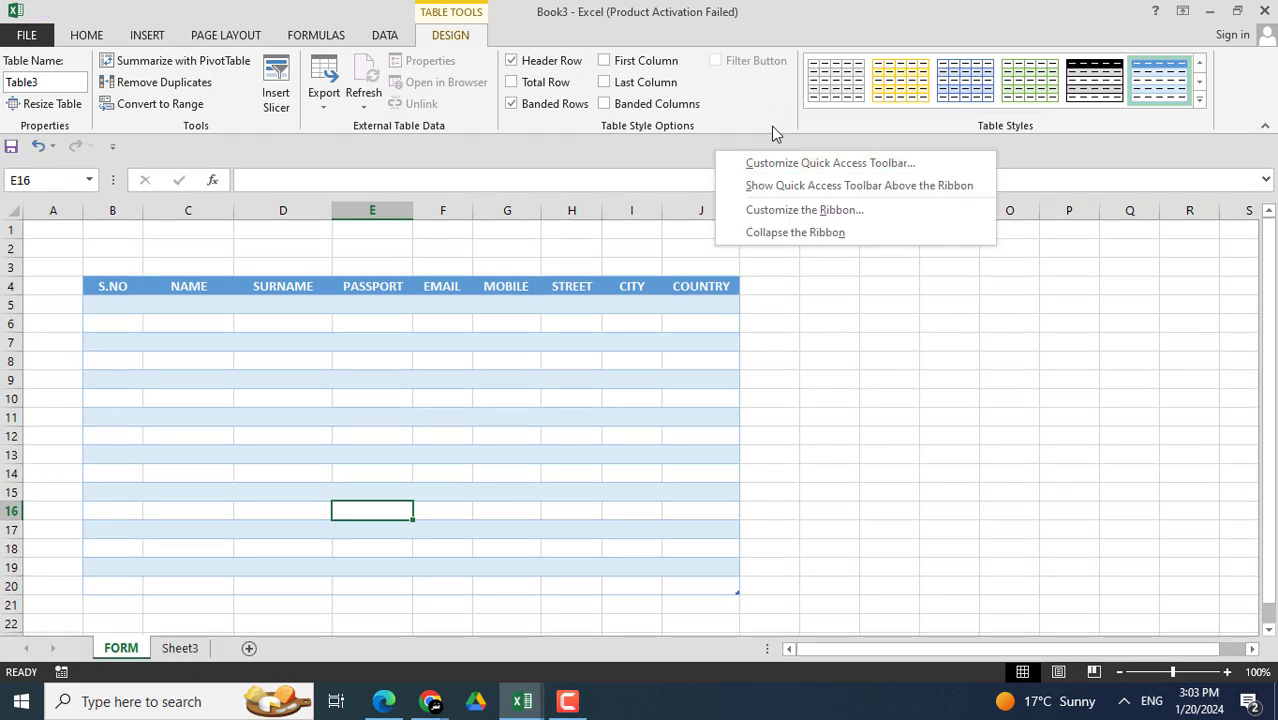
{"action": "left_click", "coordinate": [789, 212]}
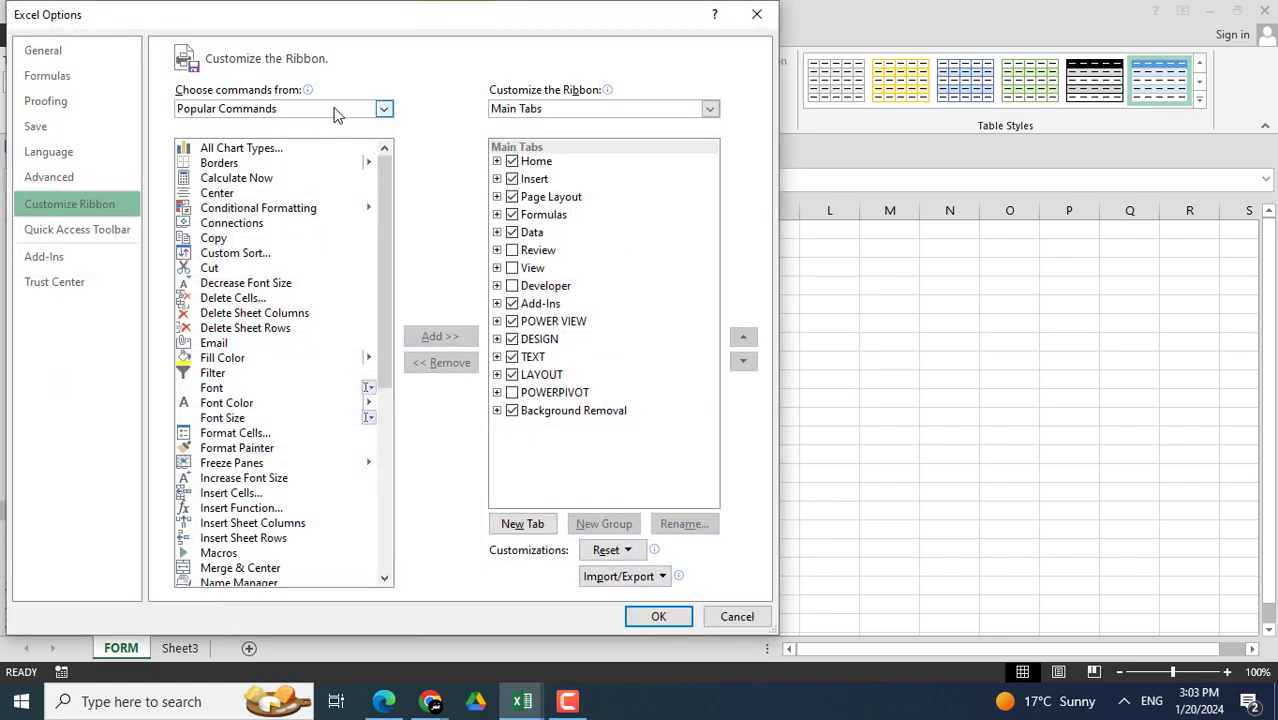
- Look through the Options pages, from General to Advanced, and return to Customize Ribbon
{"action": "left_click", "coordinate": [71, 59]}
{"action": "left_click", "coordinate": [71, 77]}
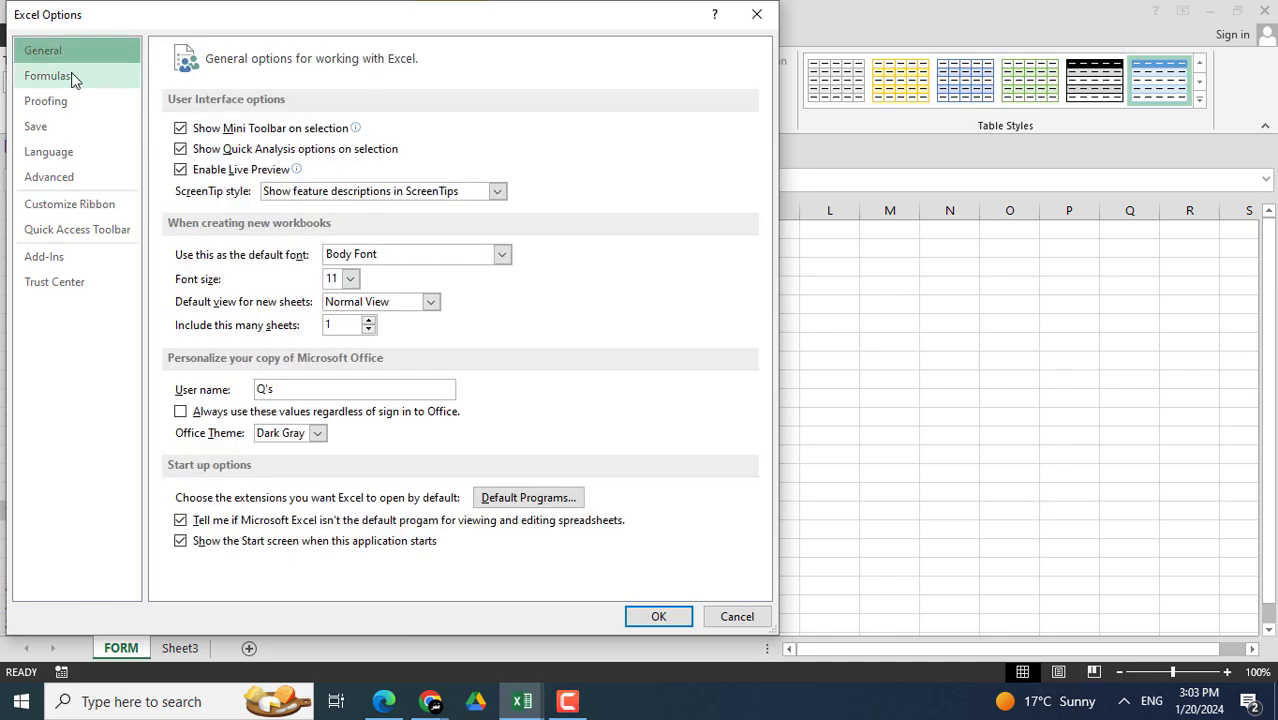
{"action": "left_click", "coordinate": [83, 106]}
{"action": "left_click", "coordinate": [74, 130]}
{"action": "left_click", "coordinate": [78, 153]}
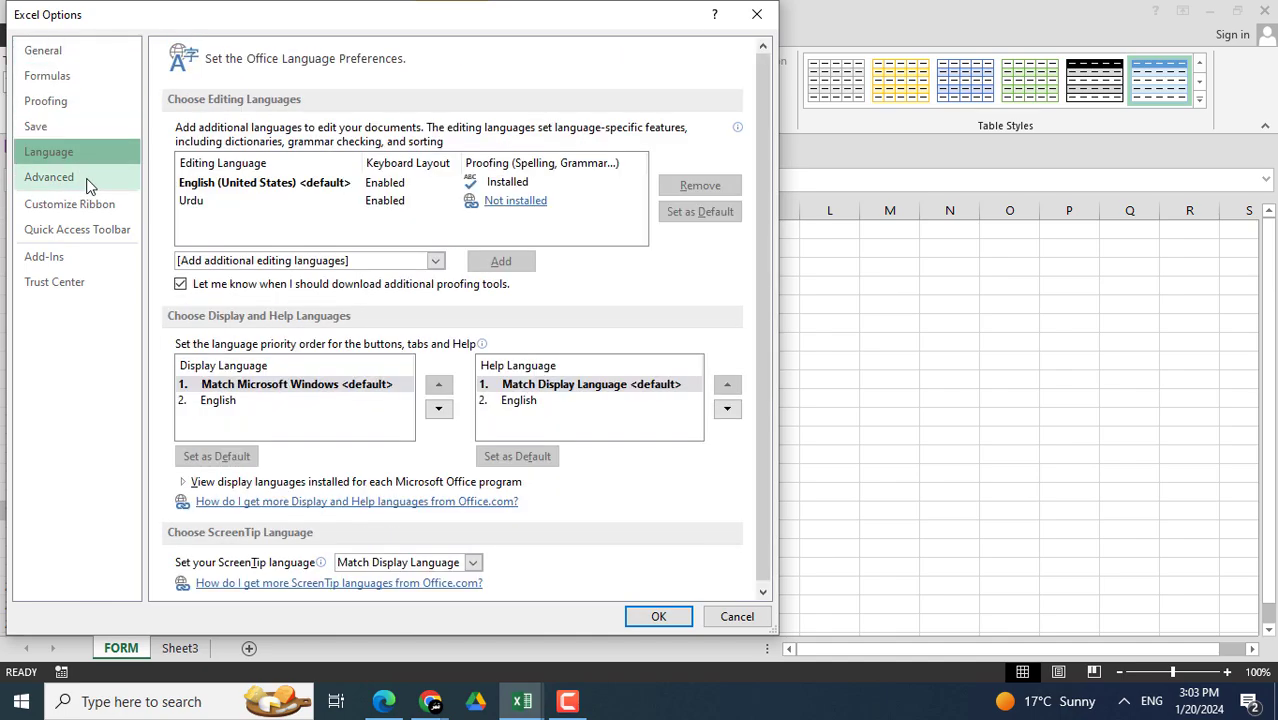
{"action": "left_click", "coordinate": [88, 181]}
{"action": "left_click", "coordinate": [124, 218]}
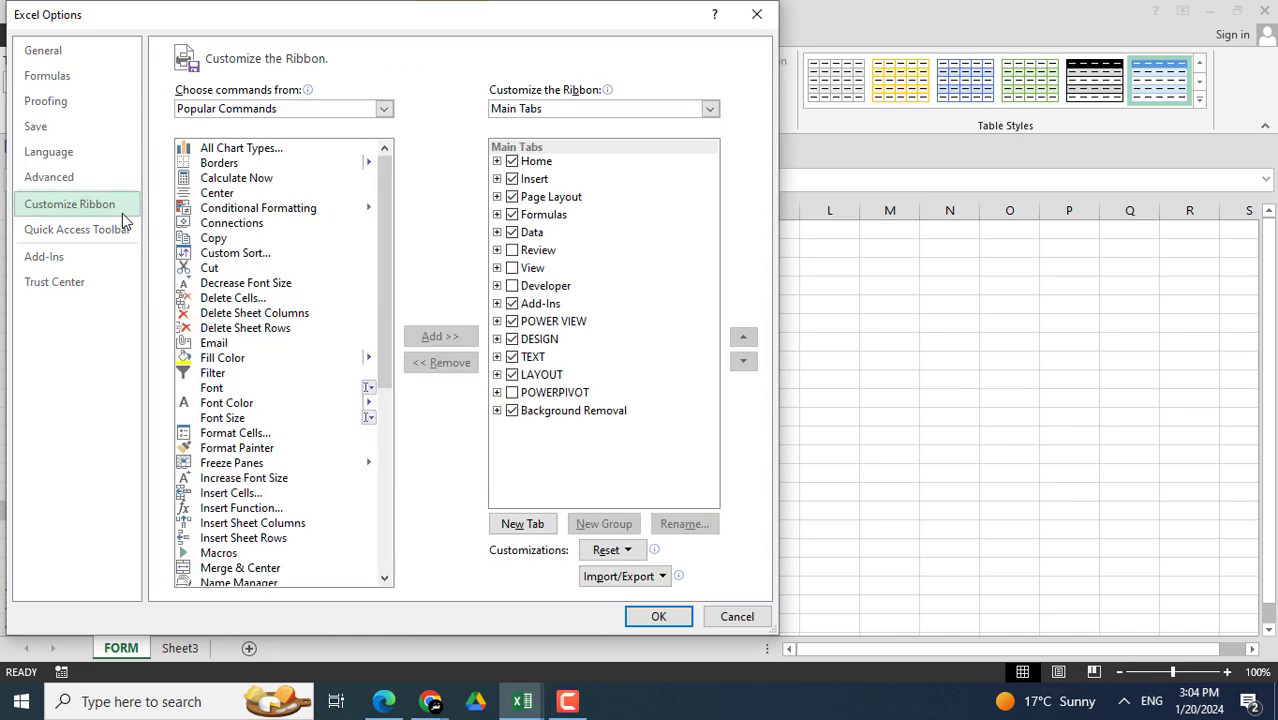
- List All Commands and select Form... in the command list
{"action": "left_click", "coordinate": [300, 110]}
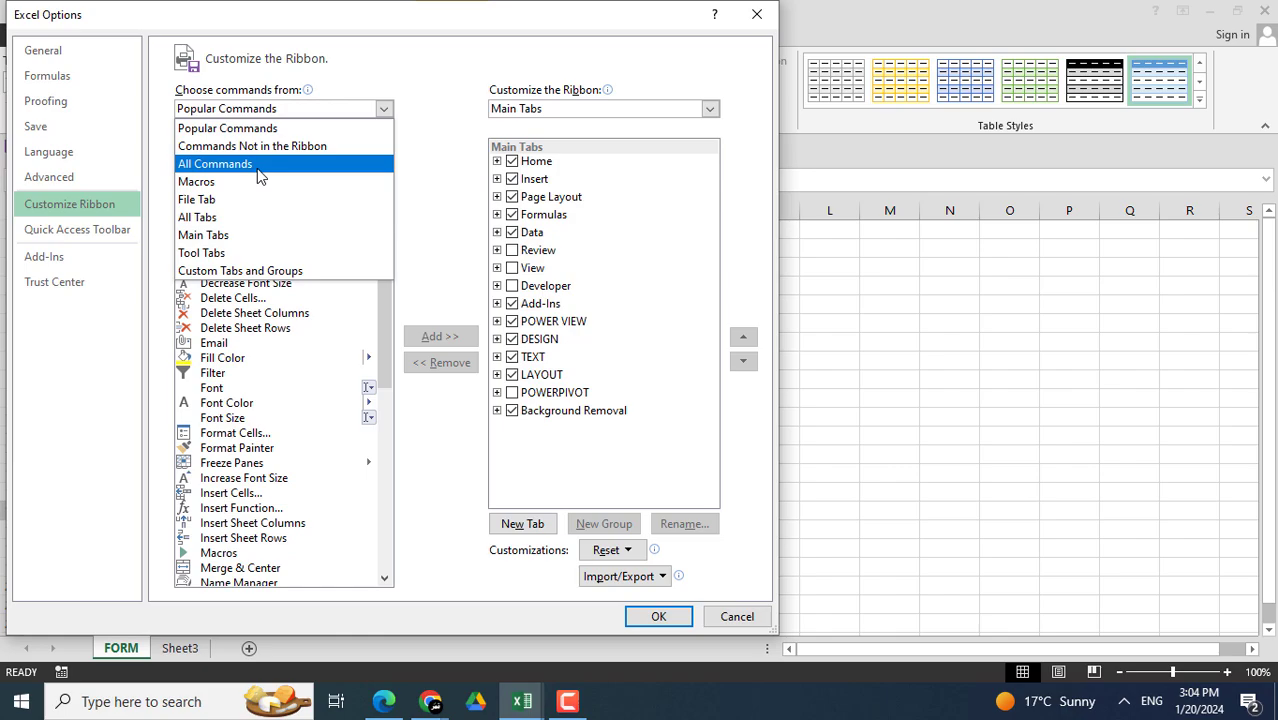
{"action": "key", "text": "Escape"}
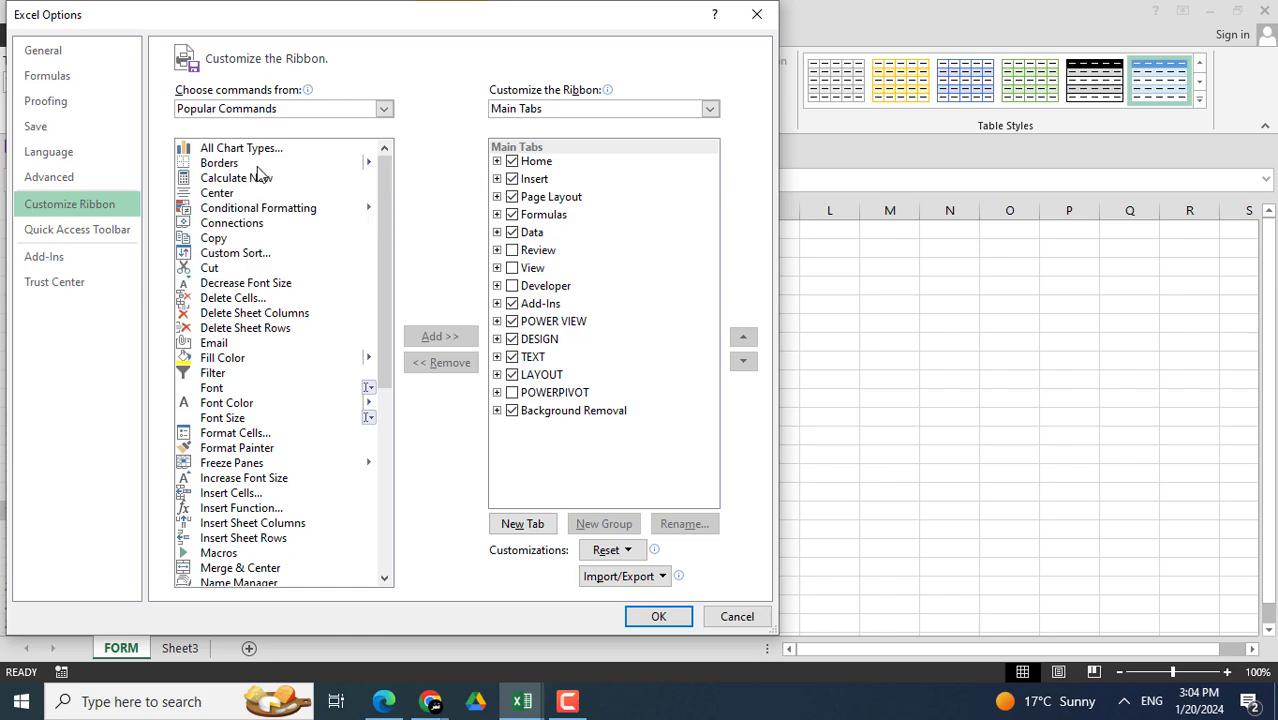
{"action": "left_click_drag", "start_coordinate": [379, 165], "coordinate": [380, 312]}
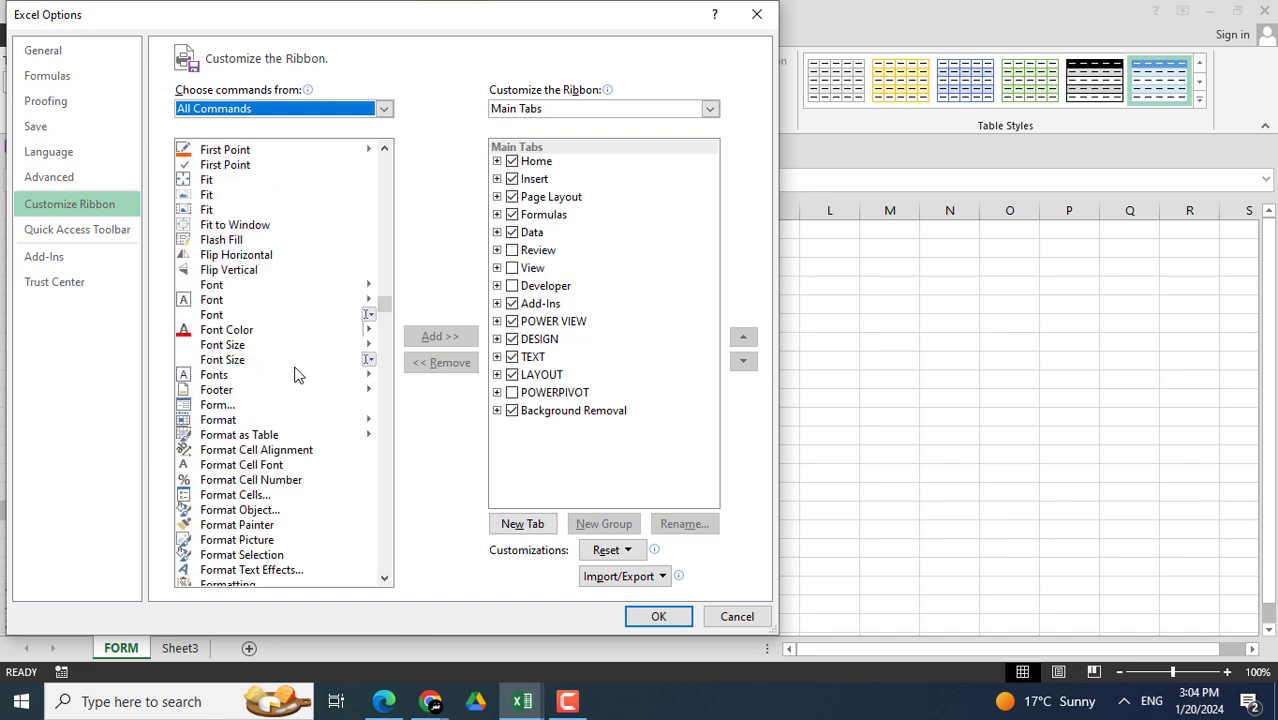
{"action": "left_click", "coordinate": [217, 407]}
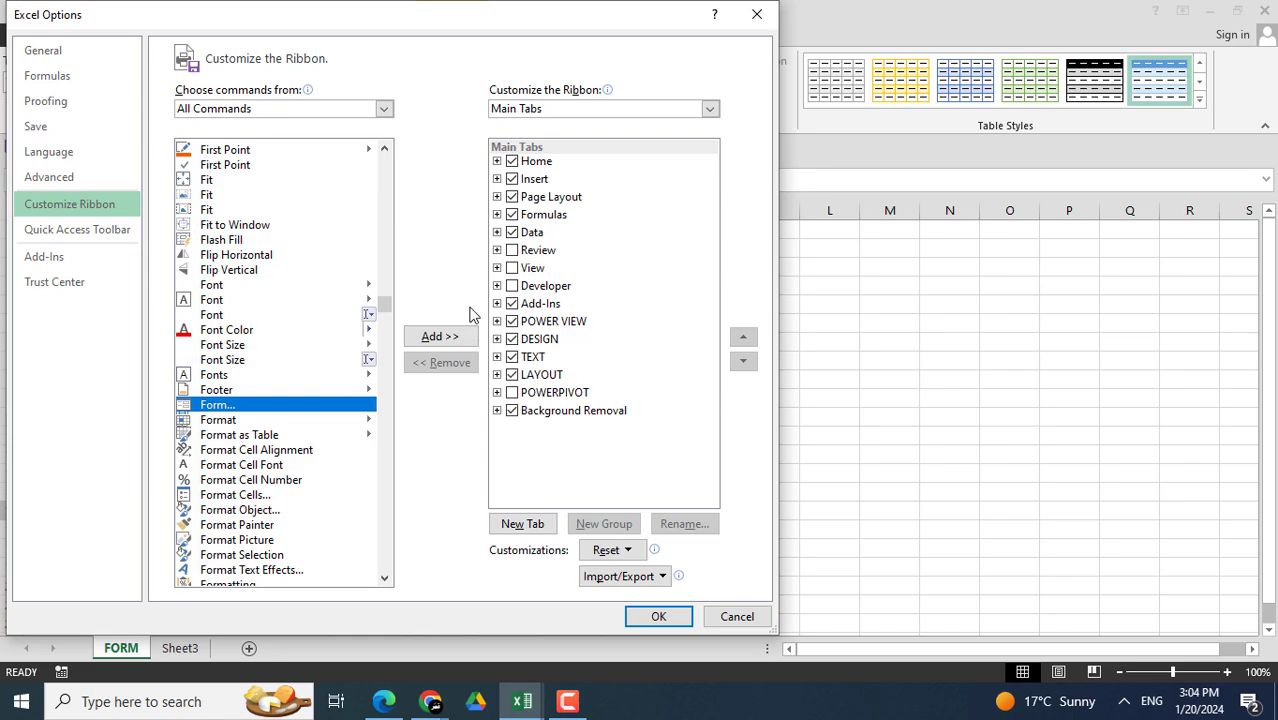
- Switch to Commands Not in the Ribbon, try adding Form..., and dismiss the custom-group warning
{"action": "left_click", "coordinate": [360, 110]}
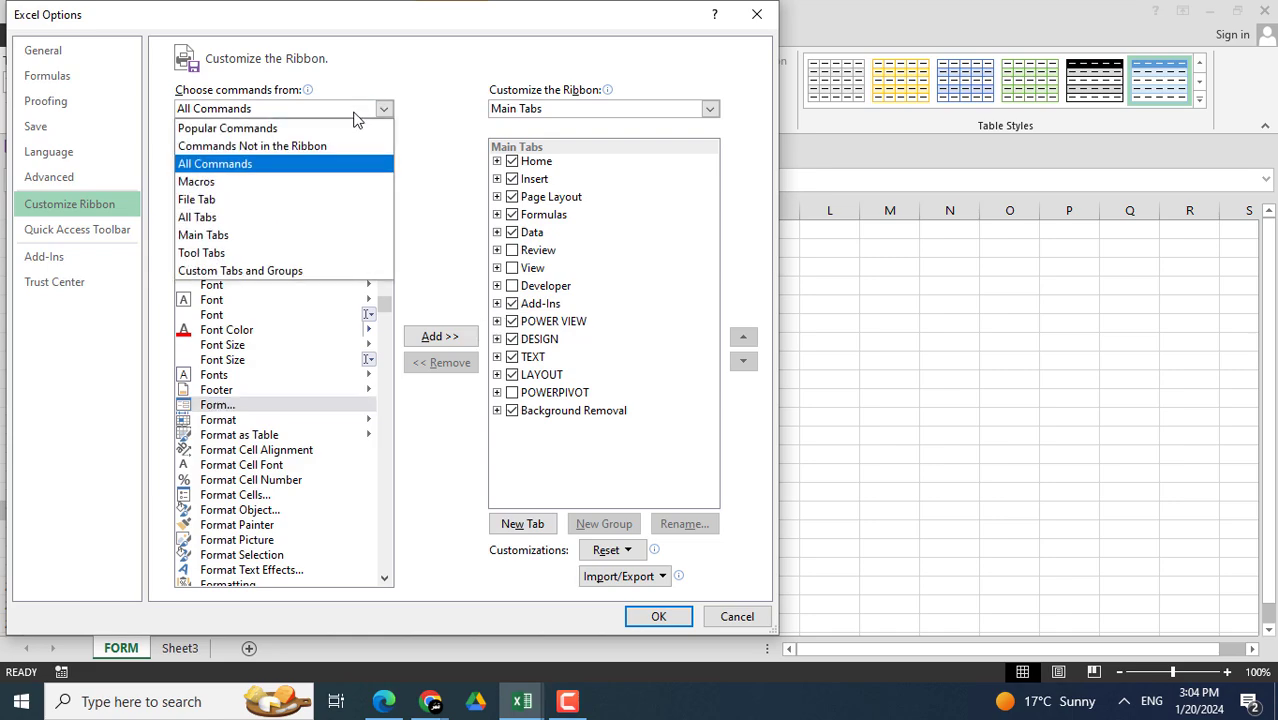
{"action": "left_click", "coordinate": [307, 150]}
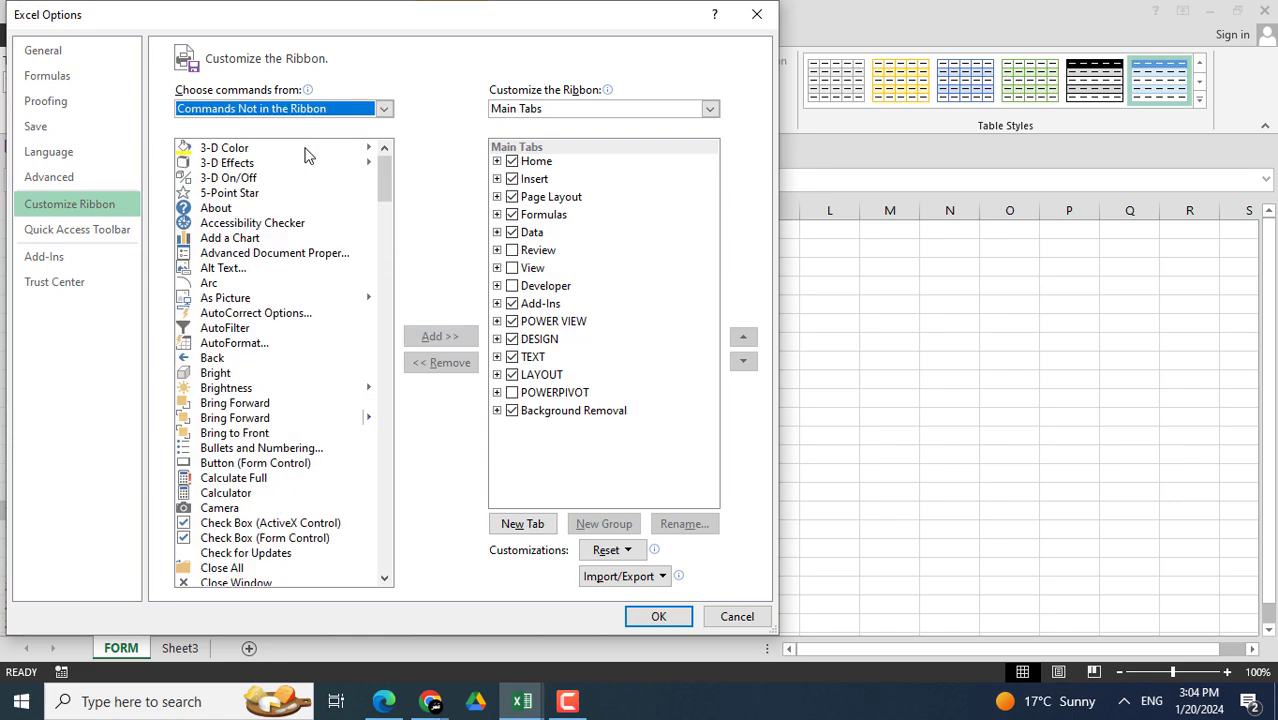
{"action": "left_click_drag", "start_coordinate": [378, 176], "coordinate": [362, 307]}
{"action": "left_click", "coordinate": [218, 186]}
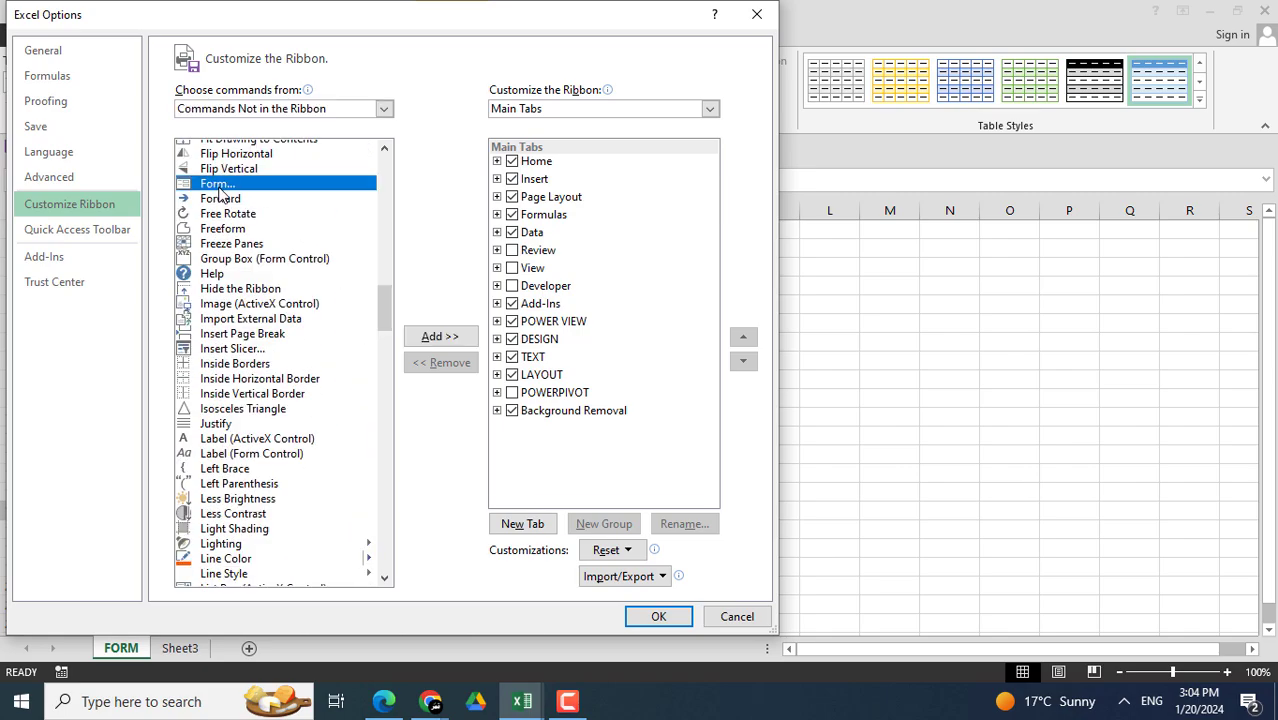
{"action": "left_click", "coordinate": [440, 337]}
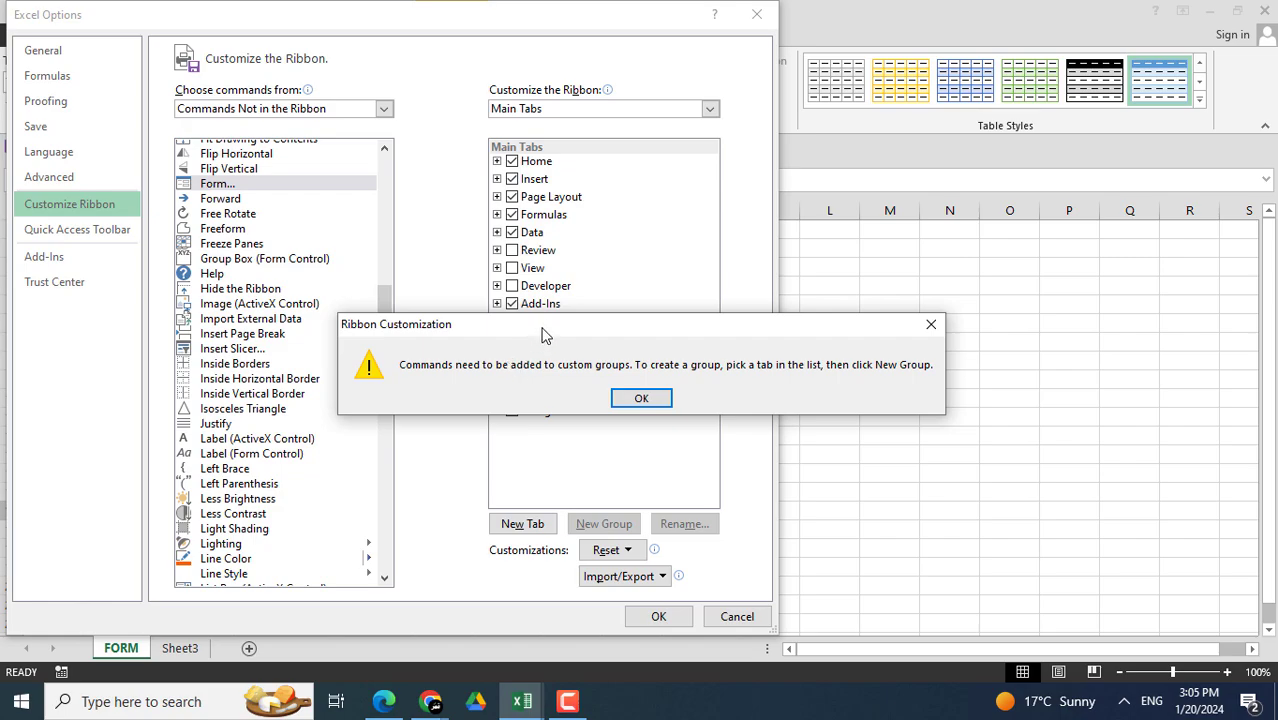
{"action": "left_click", "coordinate": [650, 398]}
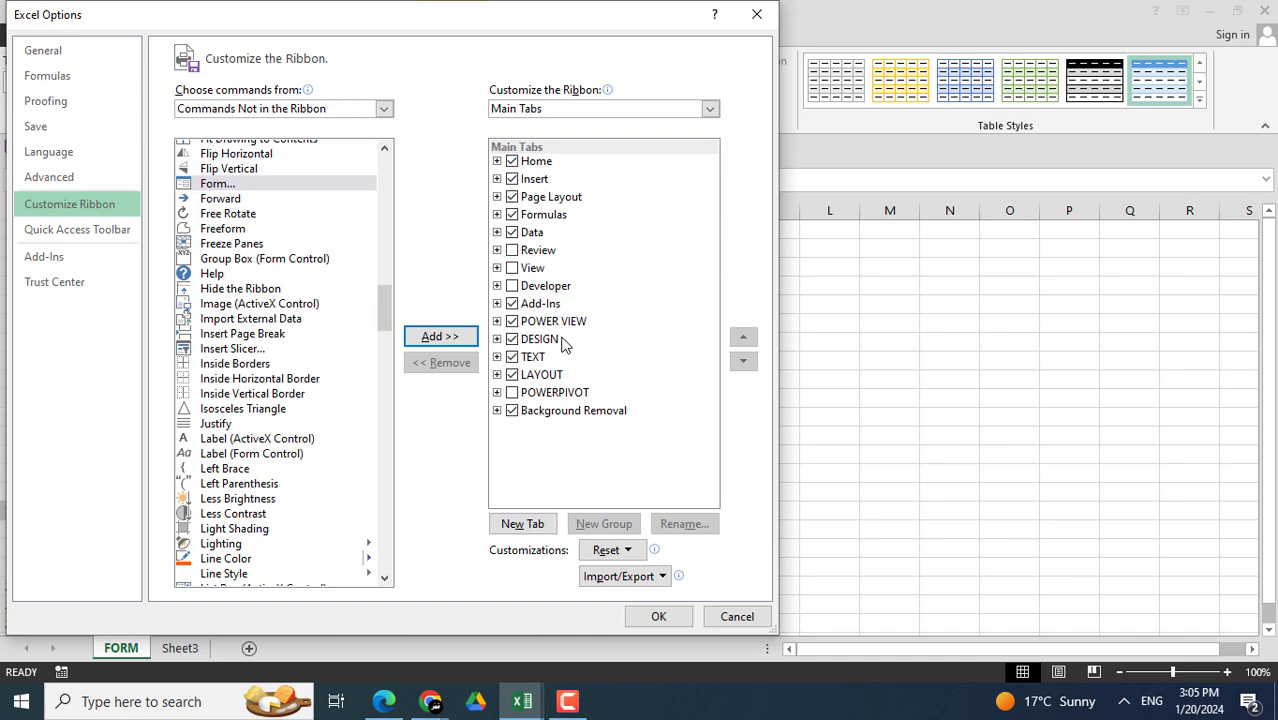
- Create a new custom ribbon tab and rename it FORM
{"action": "left_click", "coordinate": [522, 526]}
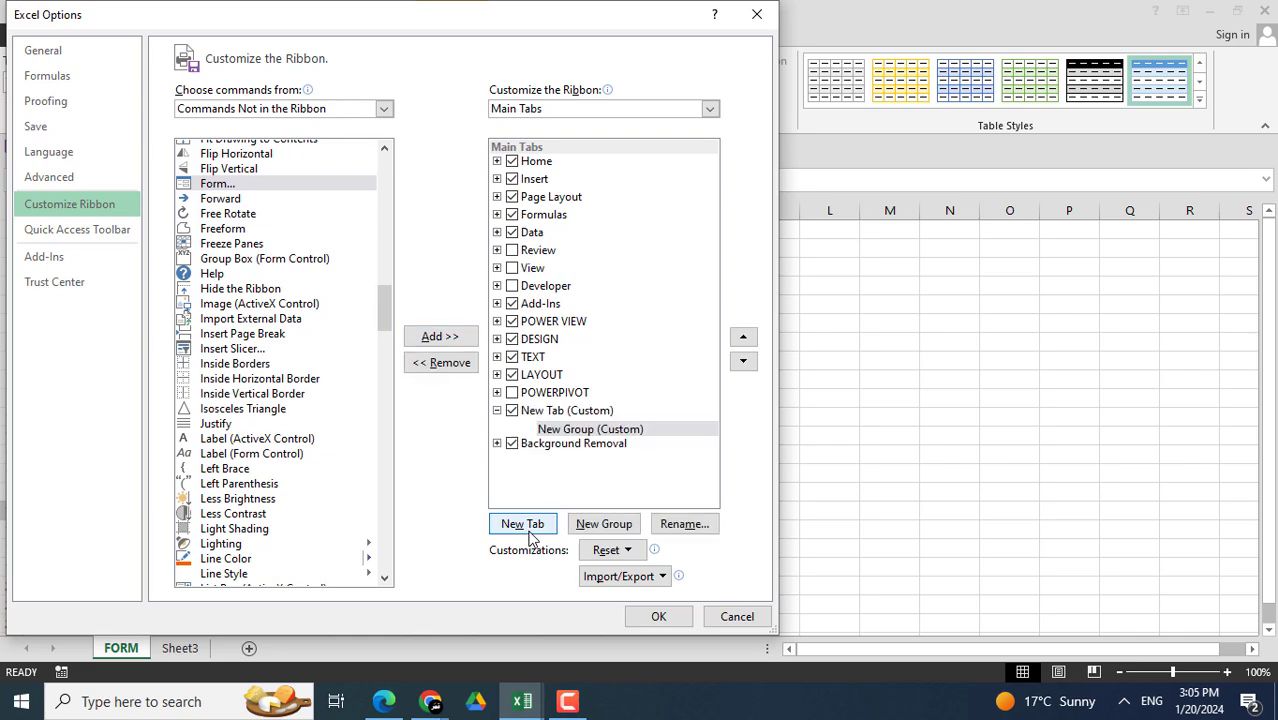
{"action": "left_click", "coordinate": [545, 414]}
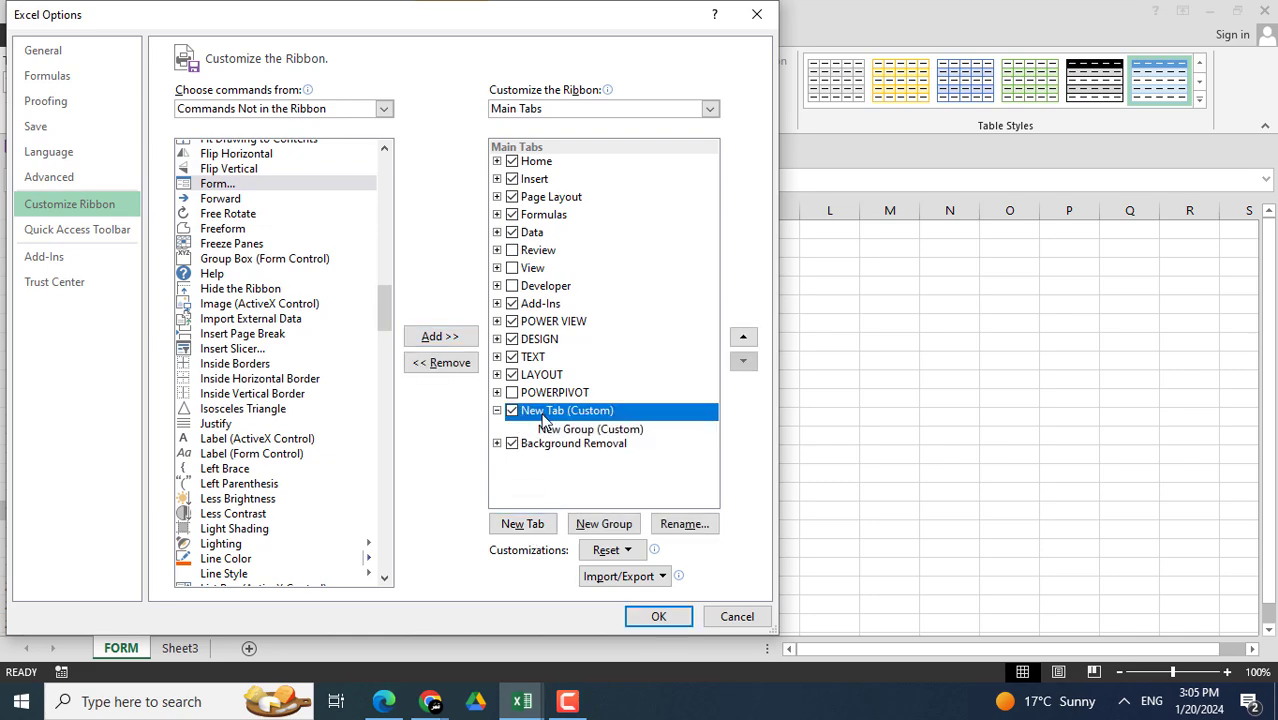
{"action": "right_click", "coordinate": [545, 414]}
{"action": "left_click", "coordinate": [616, 474]}
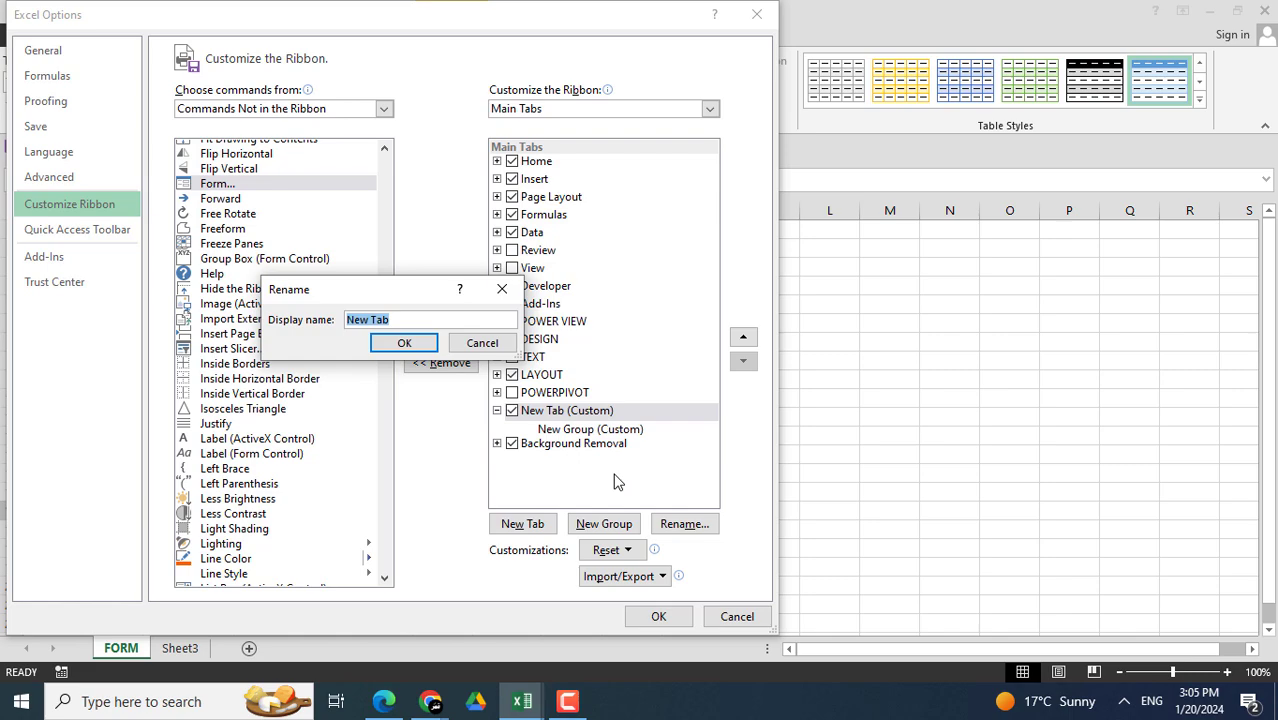
{"action": "type", "text": "FRO"}
{"action": "type", "text": "M"}
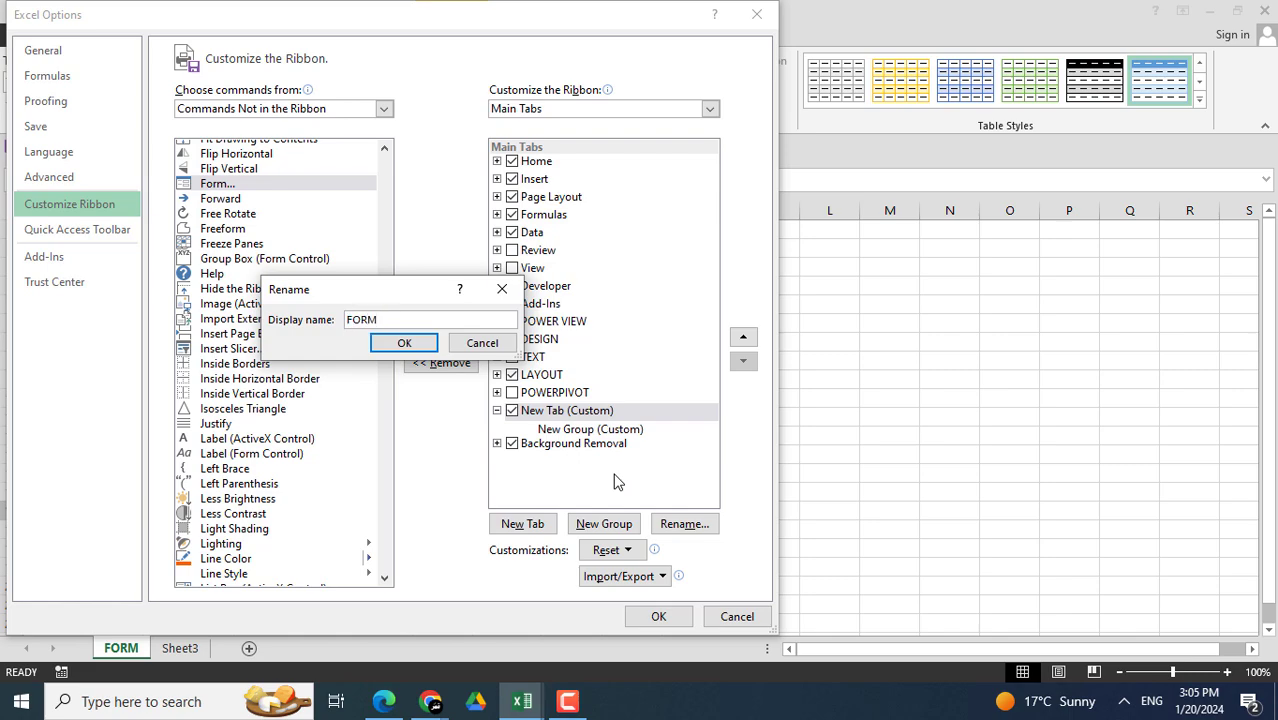
{"action": "left_click", "coordinate": [392, 349]}
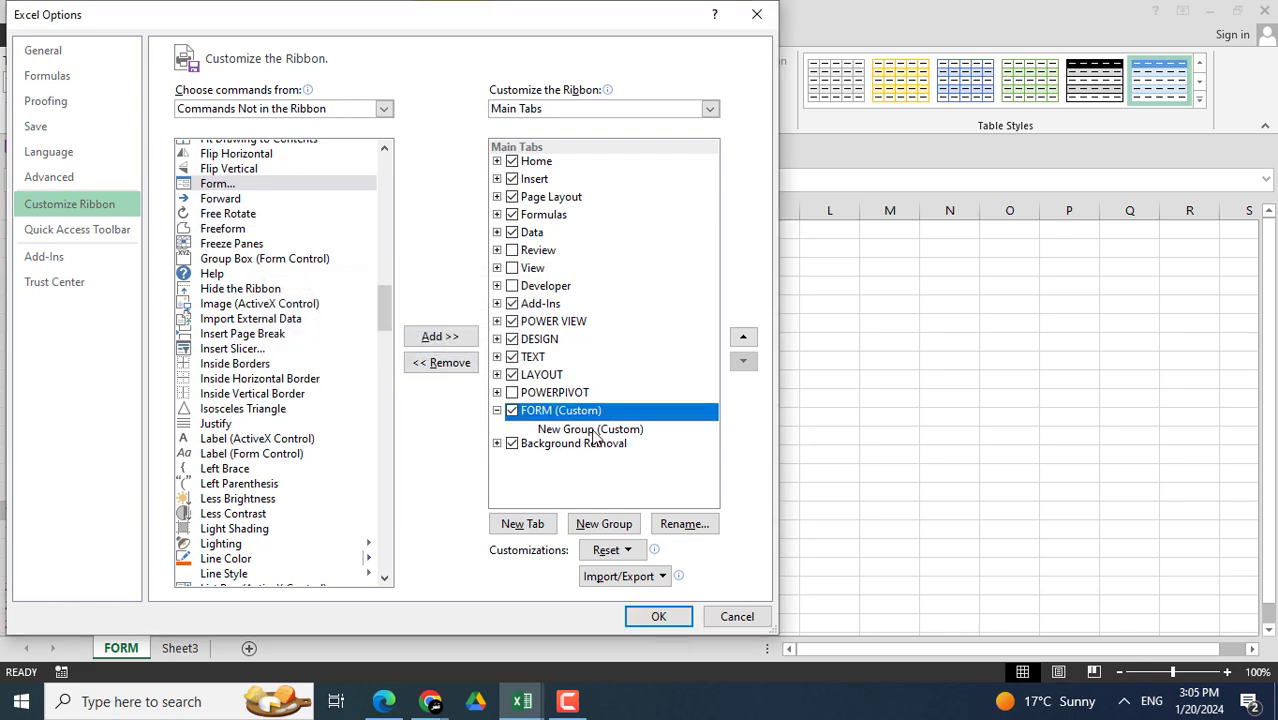
- Add Form... into the FORM tab's New Group (Custom) and apply the ribbon changes
{"action": "left_click", "coordinate": [222, 185]}
{"action": "left_click", "coordinate": [438, 337]}
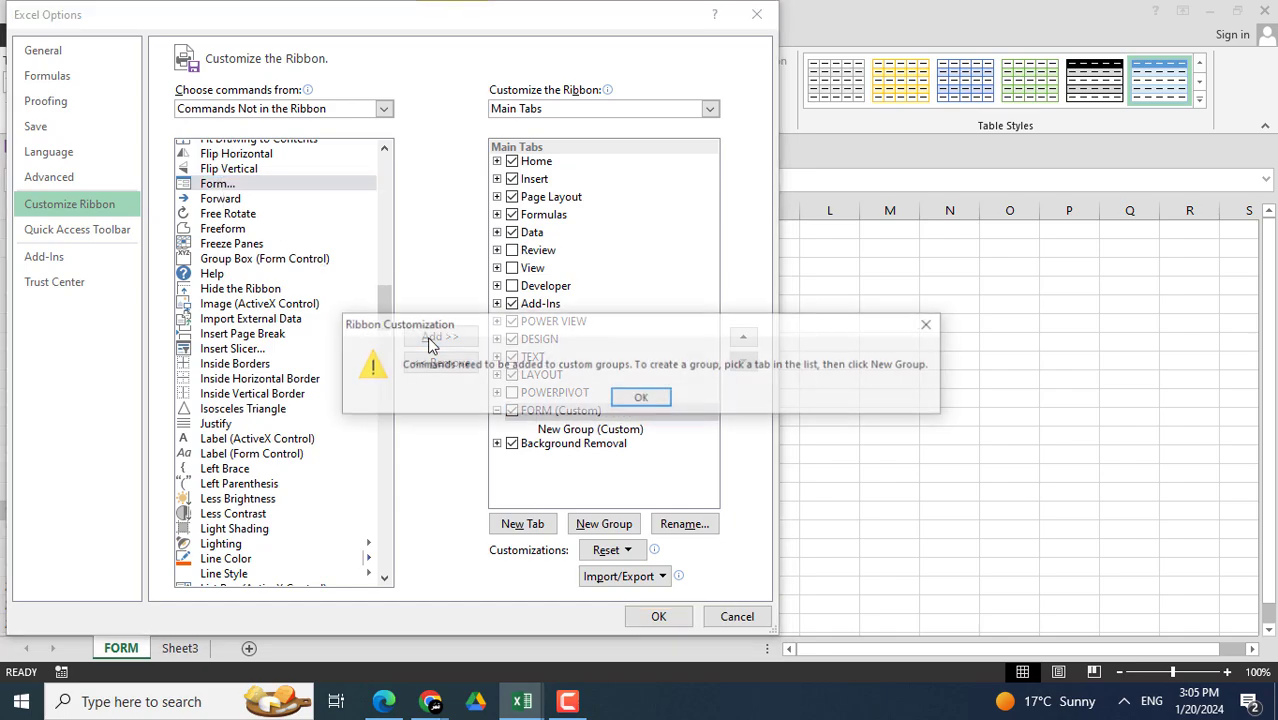
{"action": "left_click", "coordinate": [641, 398]}
{"action": "left_click", "coordinate": [572, 430]}
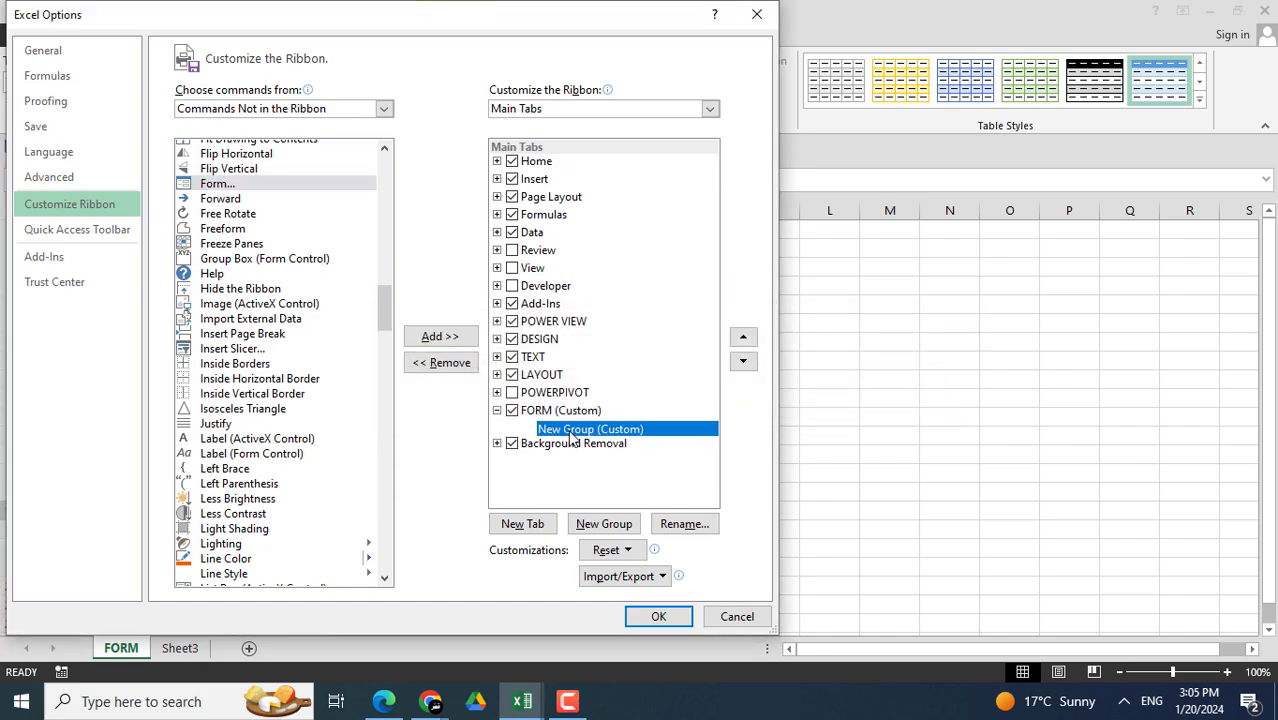
{"action": "left_click", "coordinate": [230, 185]}
{"action": "left_click", "coordinate": [441, 337]}
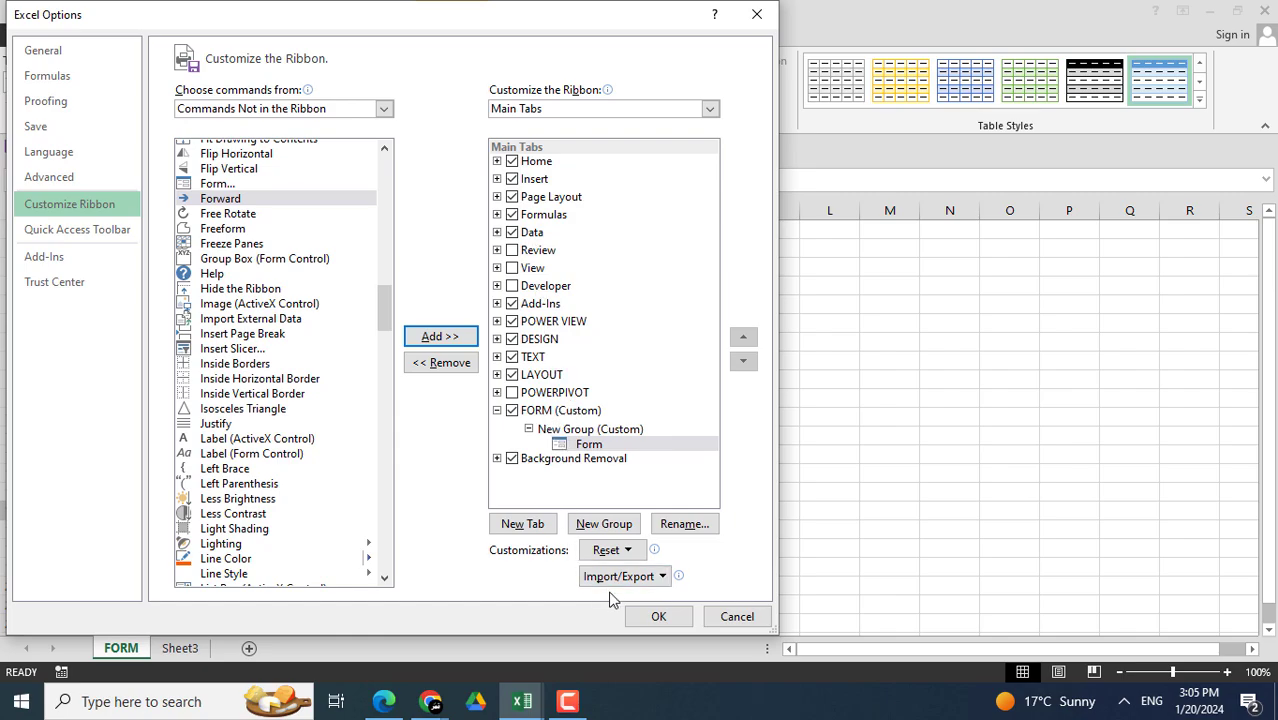
{"action": "left_click", "coordinate": [652, 618]}
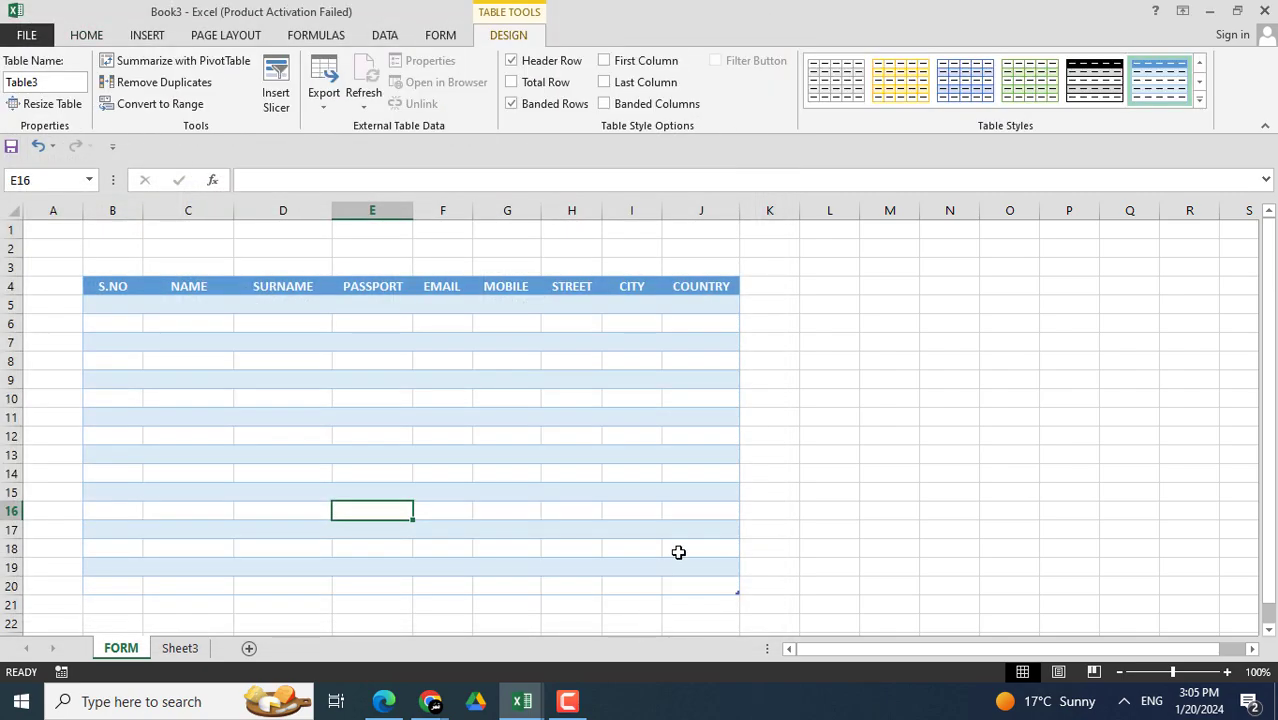
- Open the FORM tab showing the Form command and select cell D7 inside the table
{"action": "left_click", "coordinate": [445, 40]}
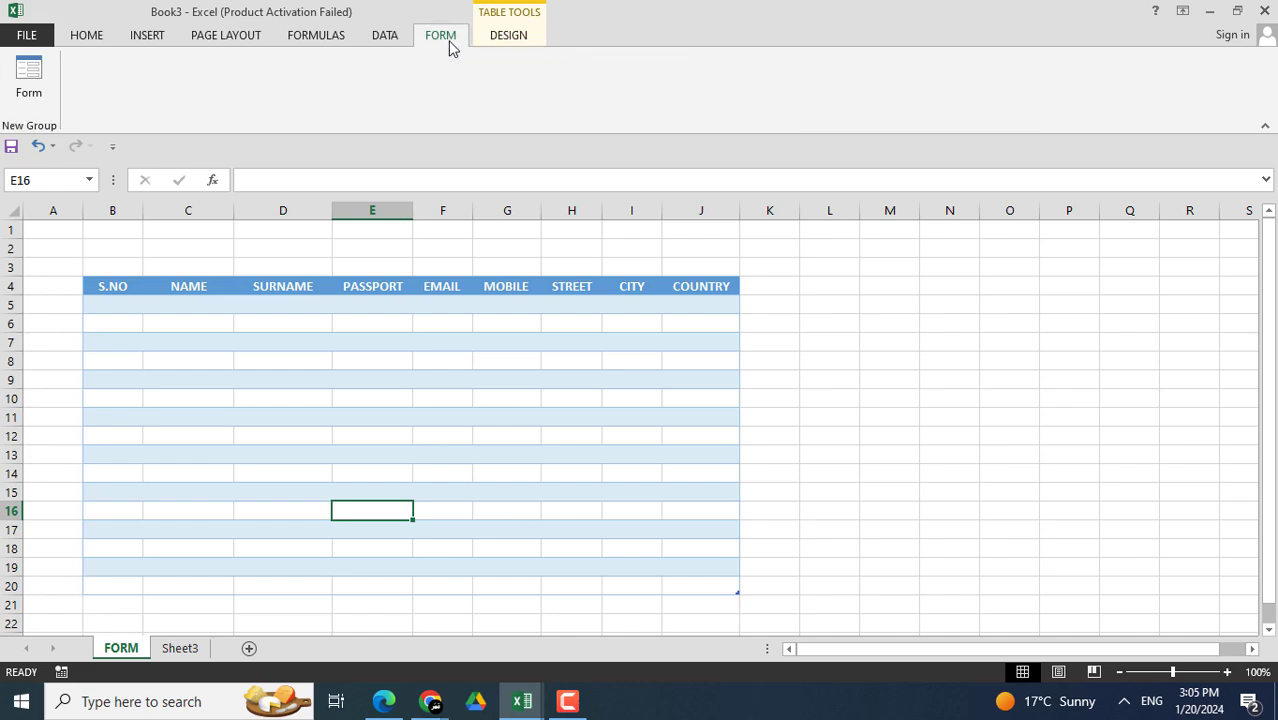
{"action": "left_click_drag", "start_coordinate": [899, 430], "coordinate": [899, 422]}
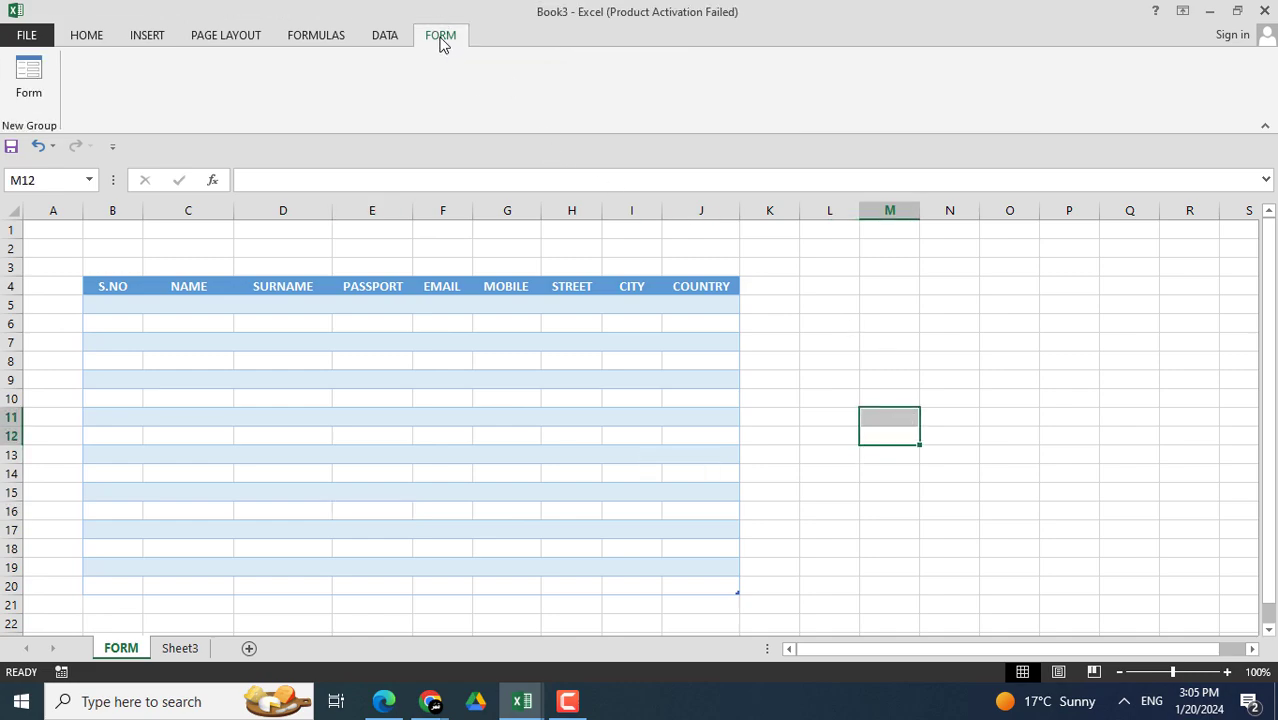
{"action": "left_click", "coordinate": [760, 375]}
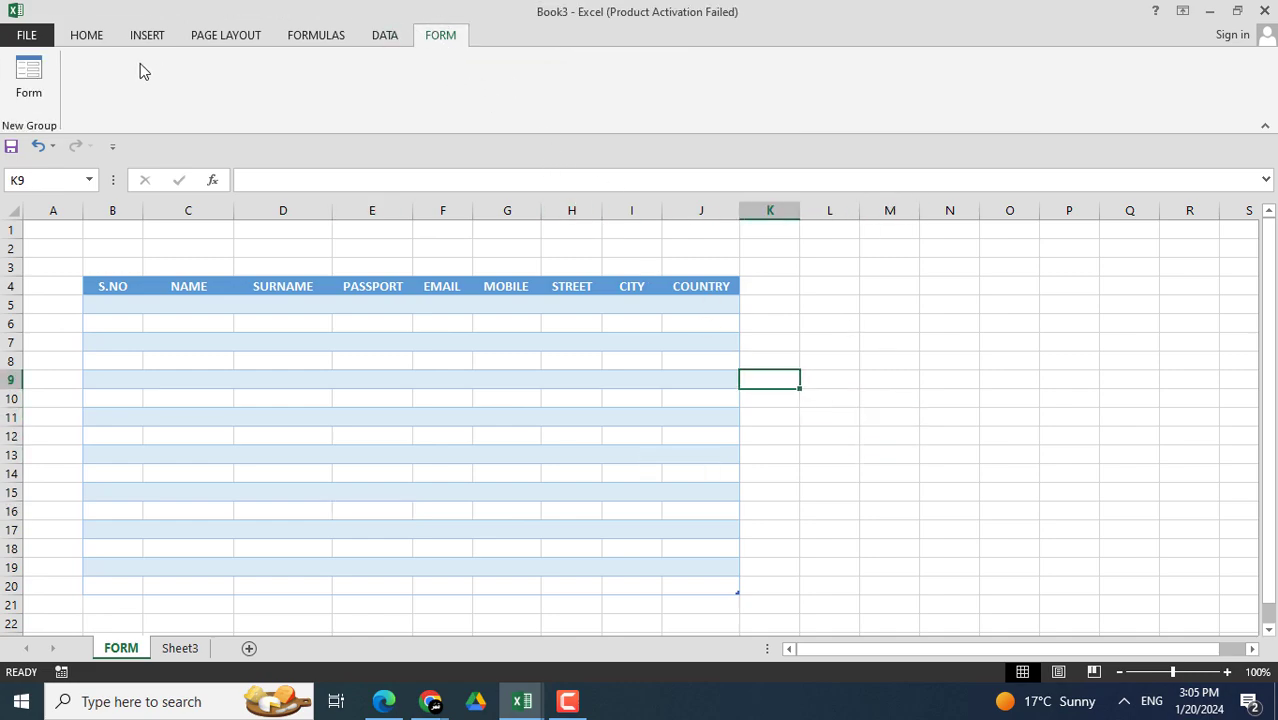
{"action": "left_click", "coordinate": [78, 38]}
{"action": "left_click", "coordinate": [443, 37]}
{"action": "left_click", "coordinate": [782, 324]}
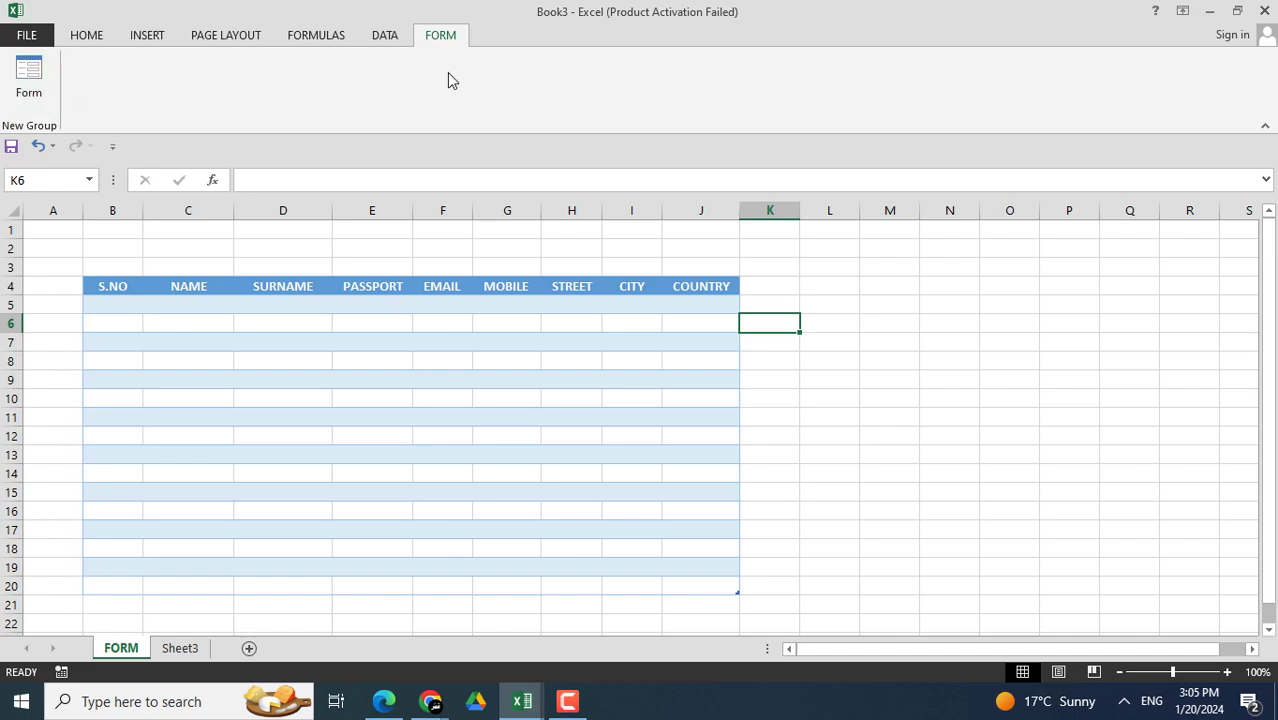
{"action": "left_click", "coordinate": [766, 357]}
{"action": "left_click", "coordinate": [603, 393]}
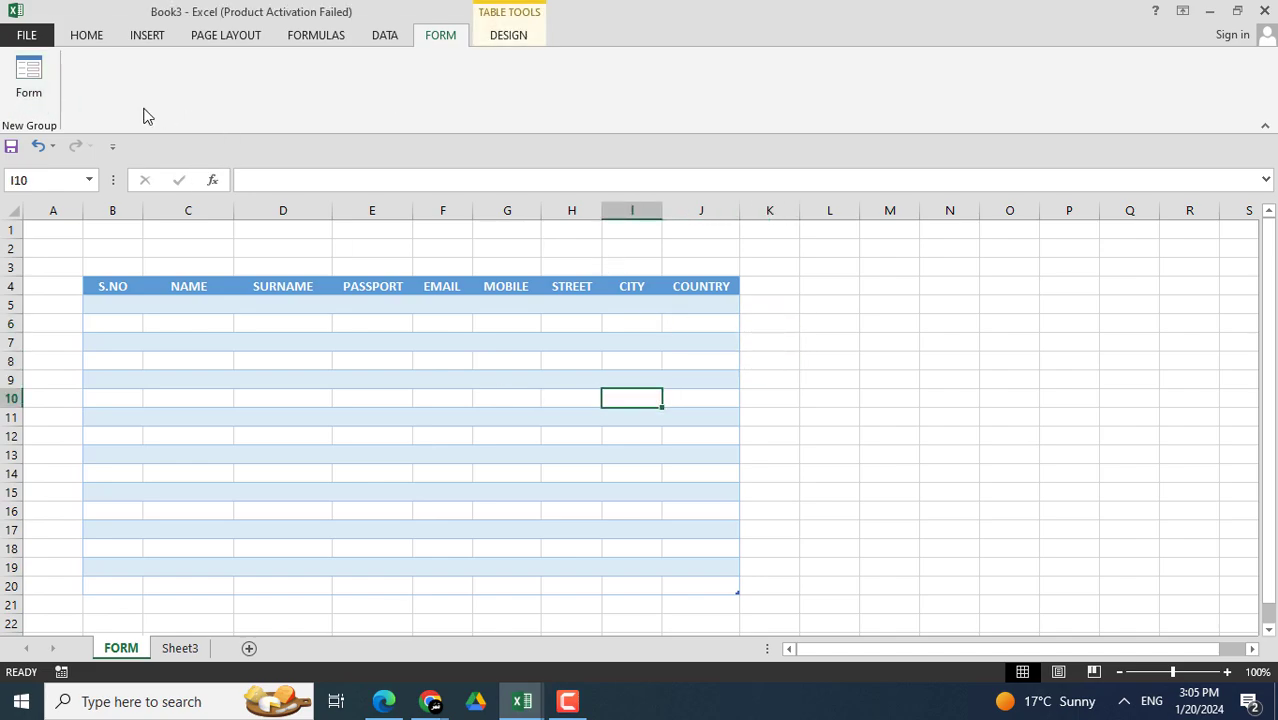
{"action": "left_click", "coordinate": [258, 340]}
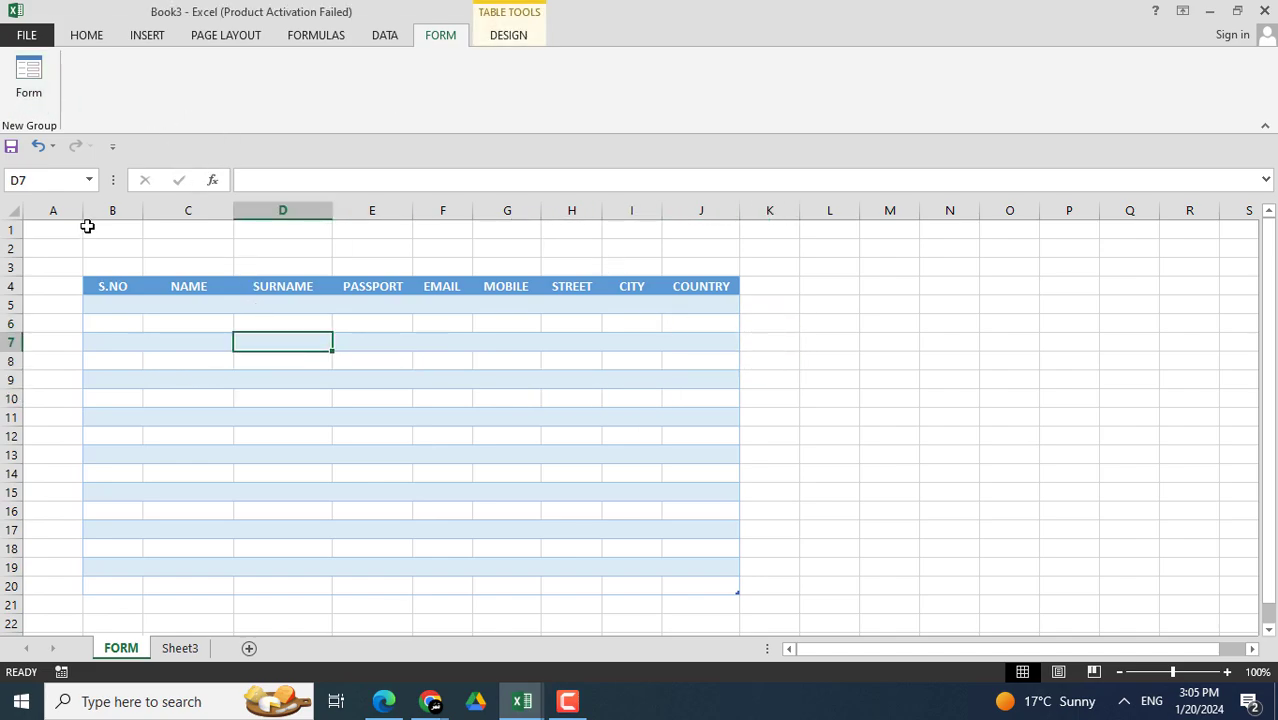
- Open the table's data-entry form from the custom FORM tab and position it beside the table
{"action": "left_click", "coordinate": [40, 86]}
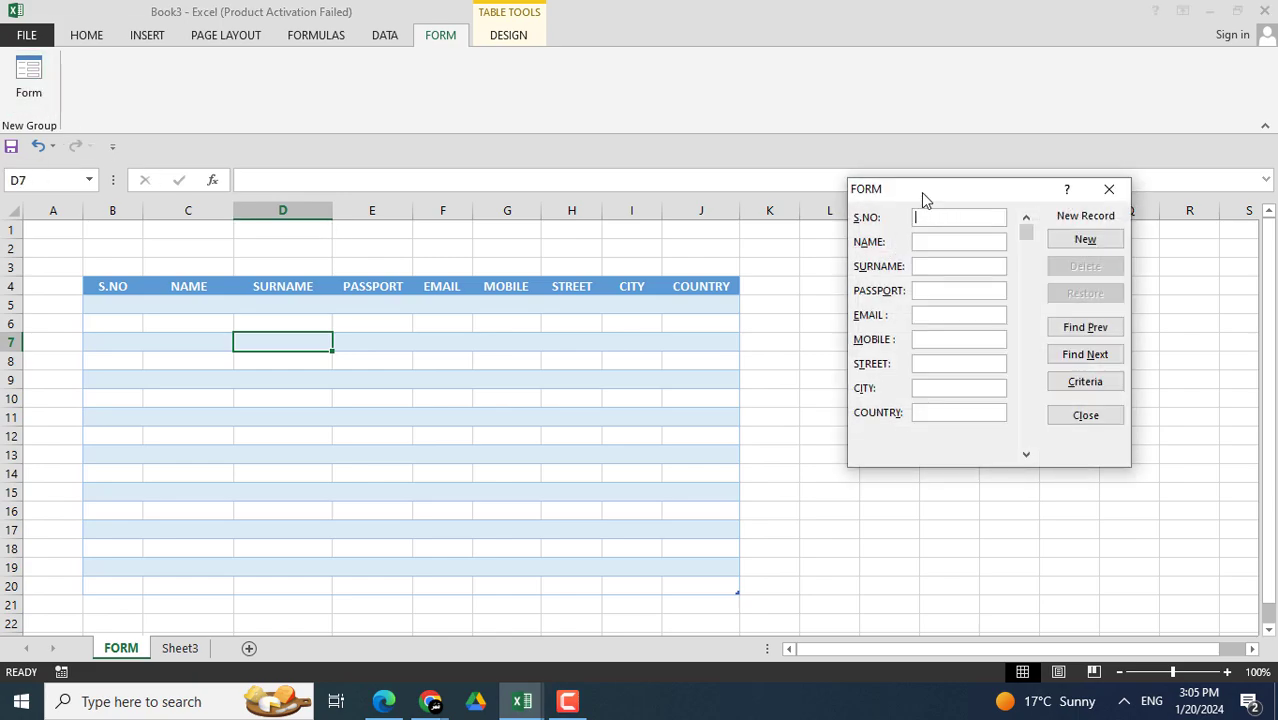
{"action": "left_click_drag", "start_coordinate": [921, 192], "coordinate": [770, 176]}
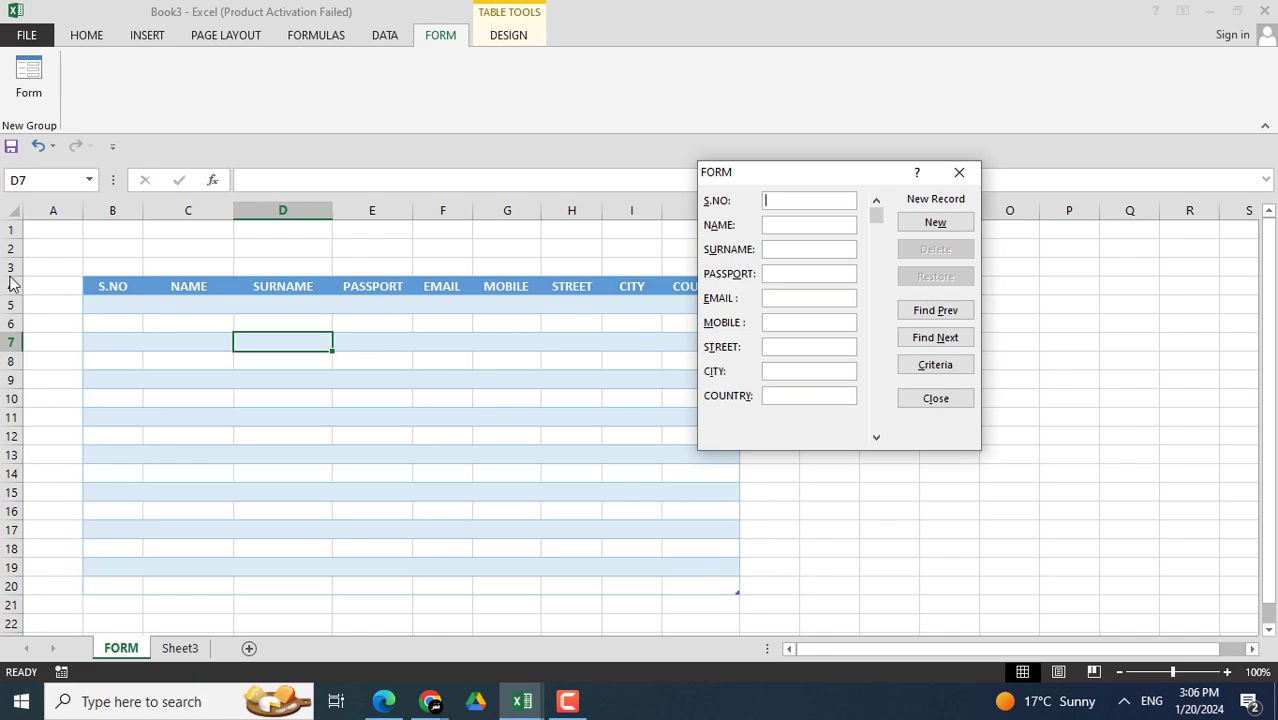
{"action": "left_click_drag", "start_coordinate": [772, 178], "coordinate": [815, 184]}
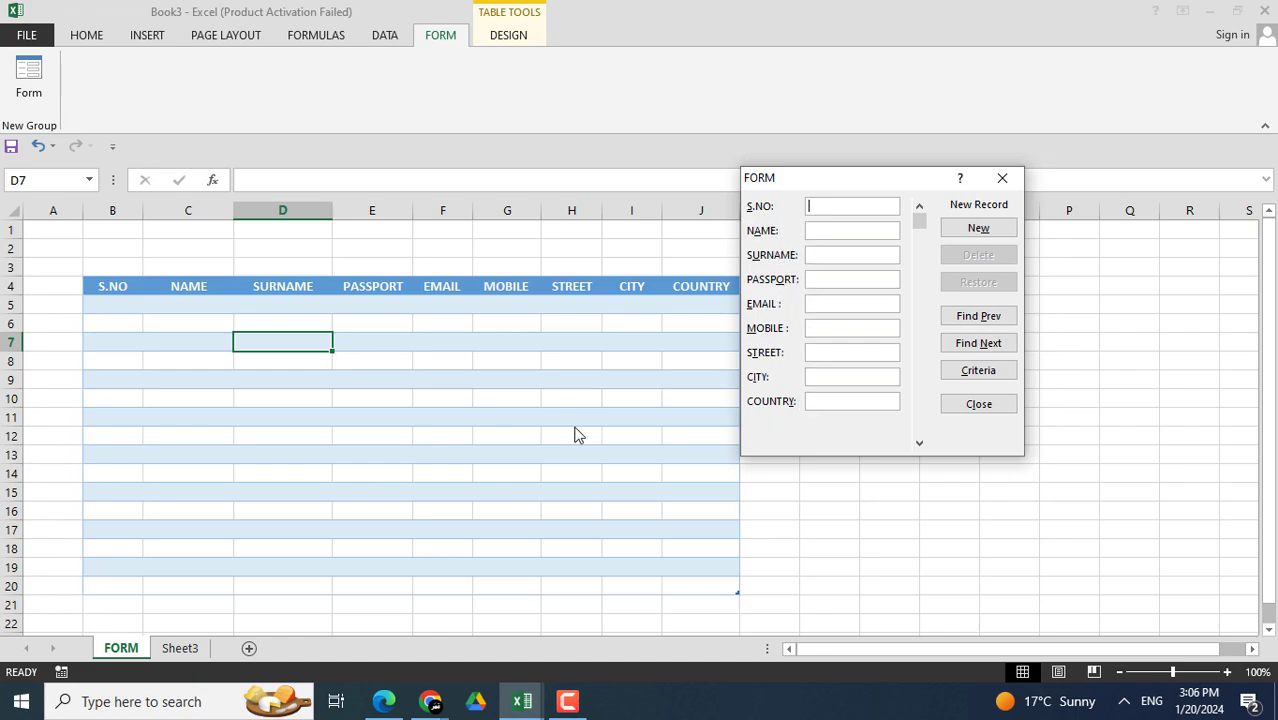
{"action": "left_click_drag", "start_coordinate": [858, 189], "coordinate": [899, 224]}
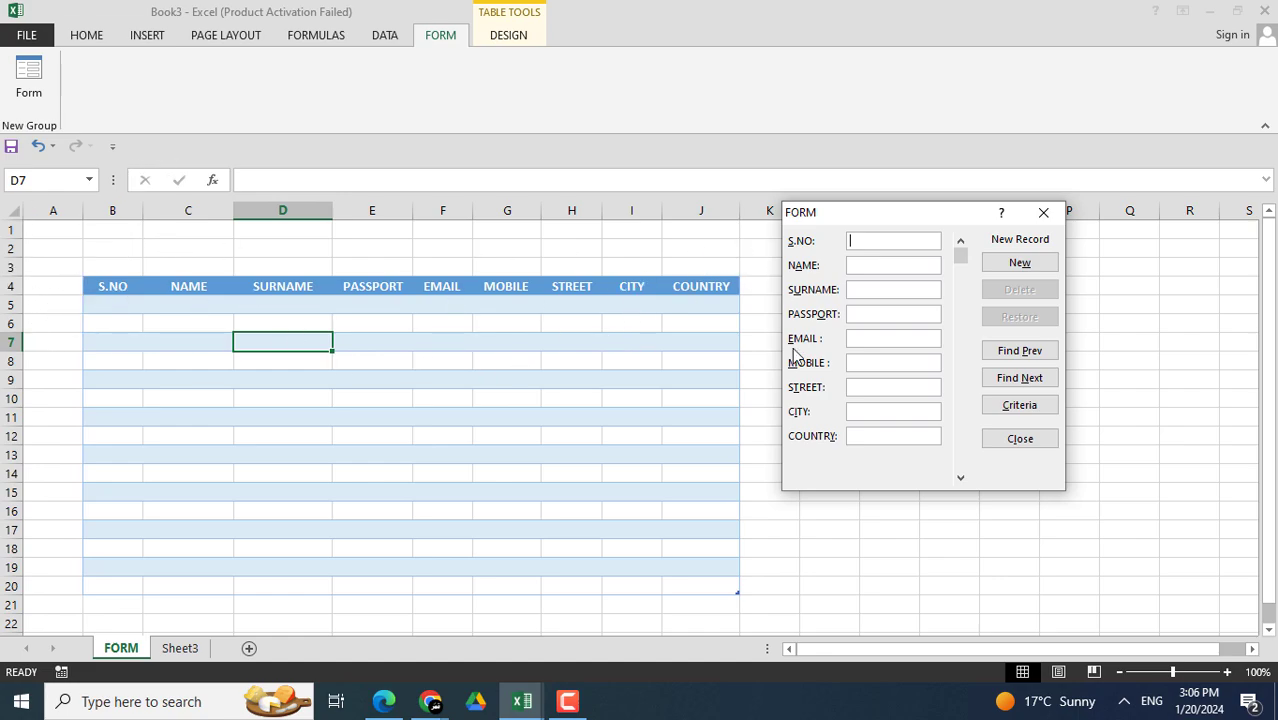
{"action": "left_click_drag", "start_coordinate": [848, 215], "coordinate": [832, 212]}
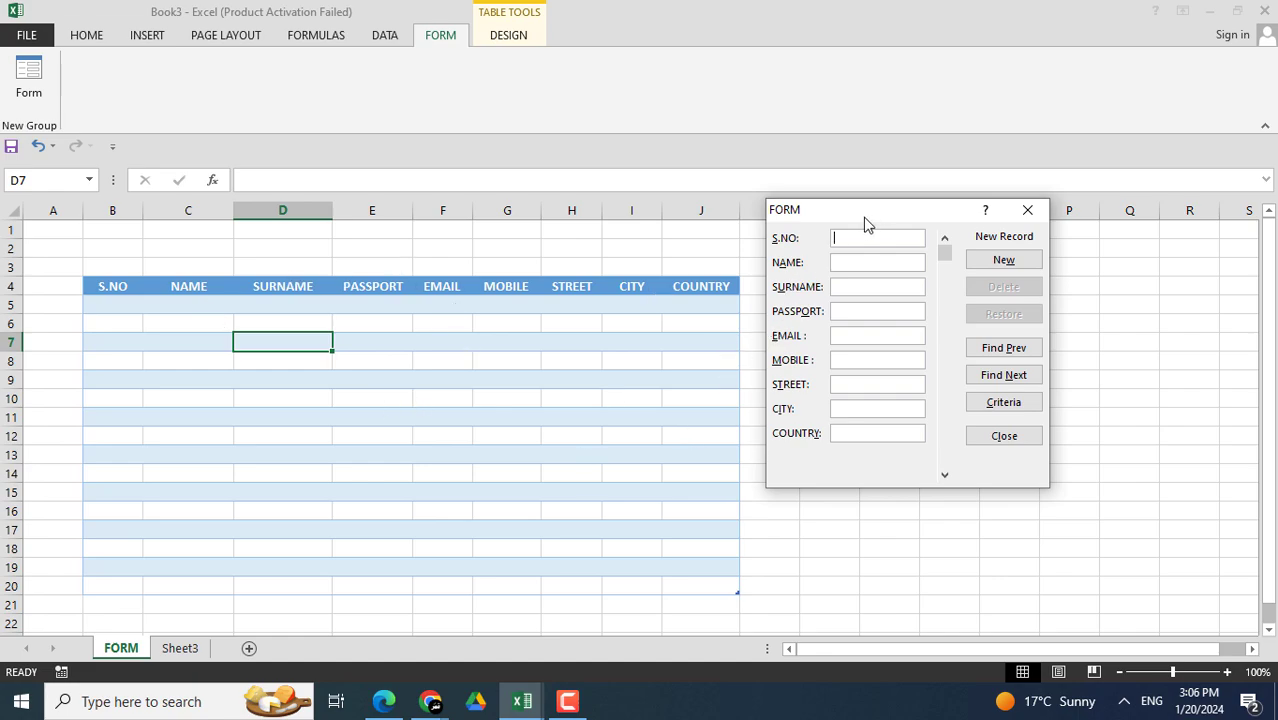
{"action": "left_click_drag", "start_coordinate": [866, 218], "coordinate": [851, 219]}
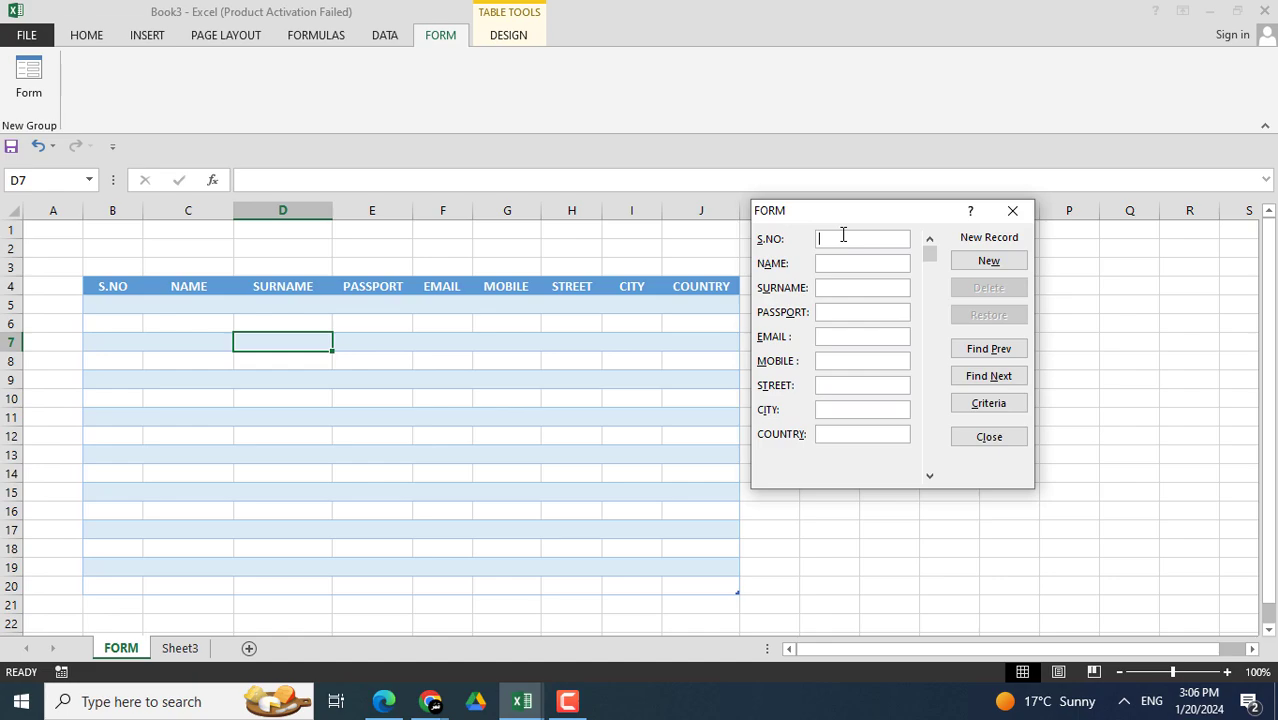
- Enter record 1 (S.NO 1, a name, e-mail, mobile, street XYZ, city QWERTY, country INDIA) and add it
{"action": "type", "text": "1"}
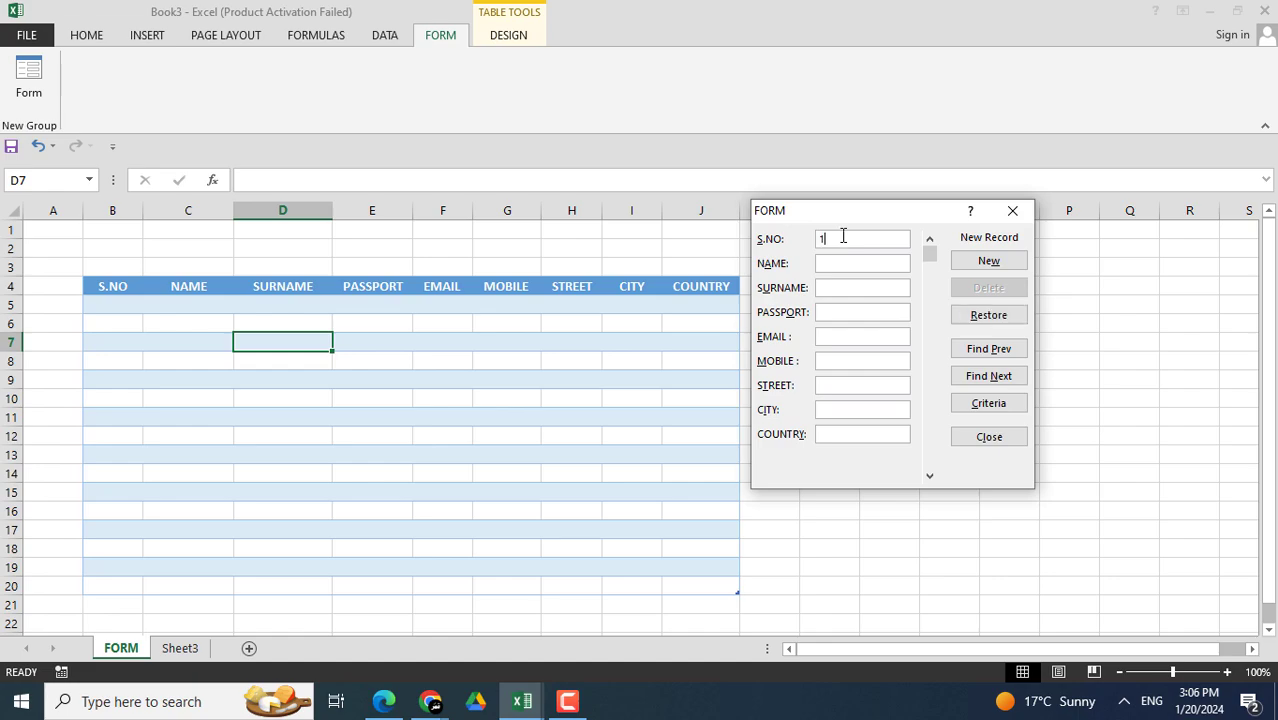
{"action": "left_click", "coordinate": [832, 260]}
{"action": "type", "text": "JO"}
{"action": "type", "text": "QW123"}
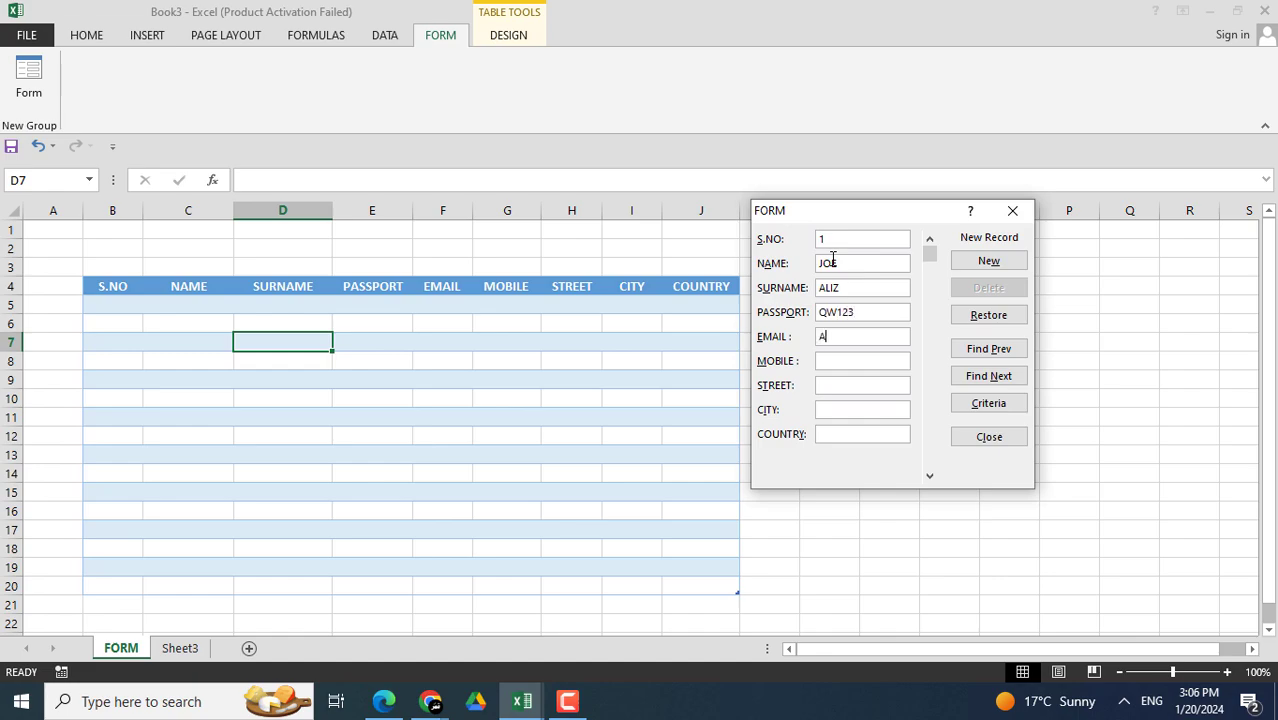
{"action": "type", "text": "ASD@GMAIL."}
{"action": "type", "text": "CO"}
{"action": "type", "text": "123456"}
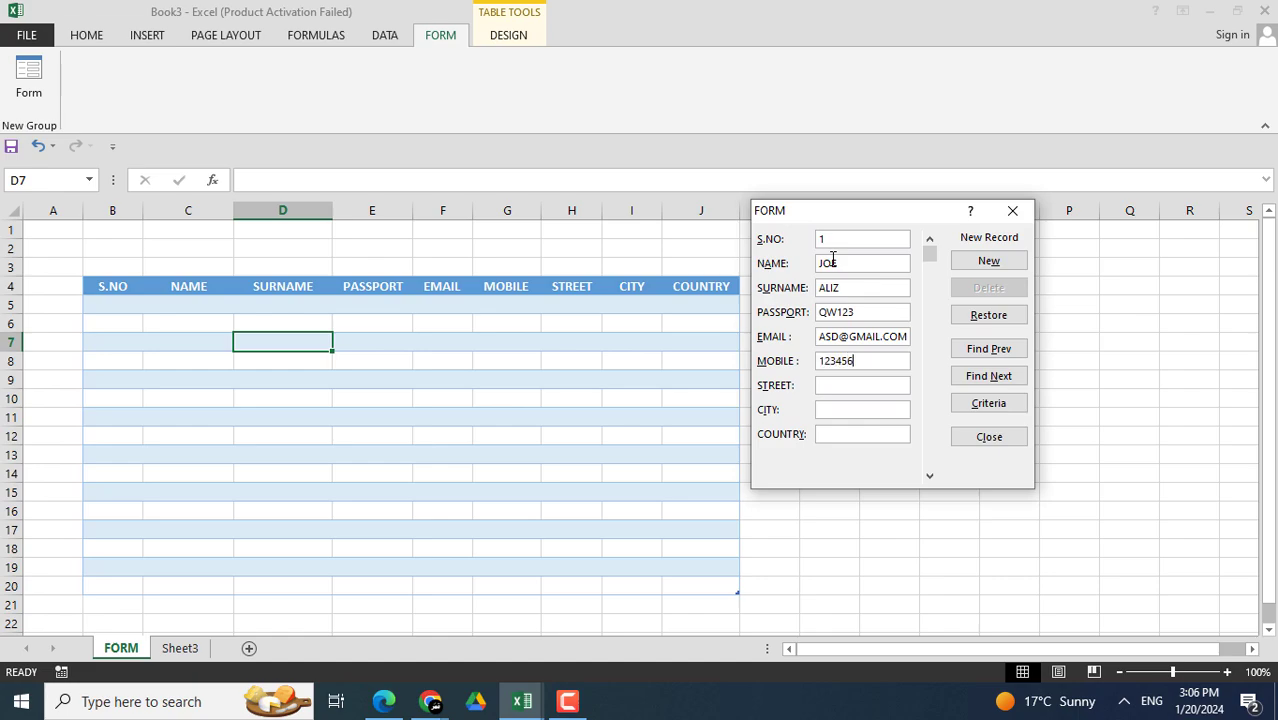
{"action": "type", "text": "788"}
{"action": "type", "text": "XYZ"}
{"action": "type", "text": "QWERT"}
{"action": "type", "text": "INDIA"}
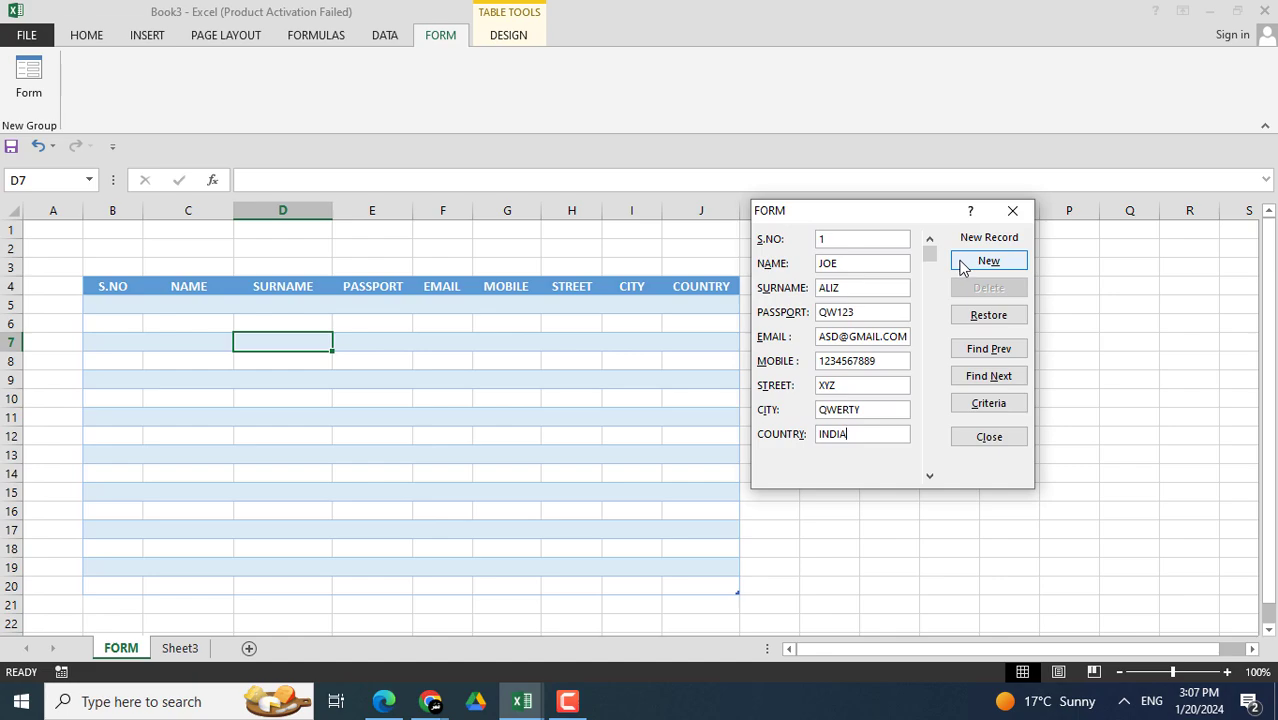
{"action": "left_click", "coordinate": [986, 261]}
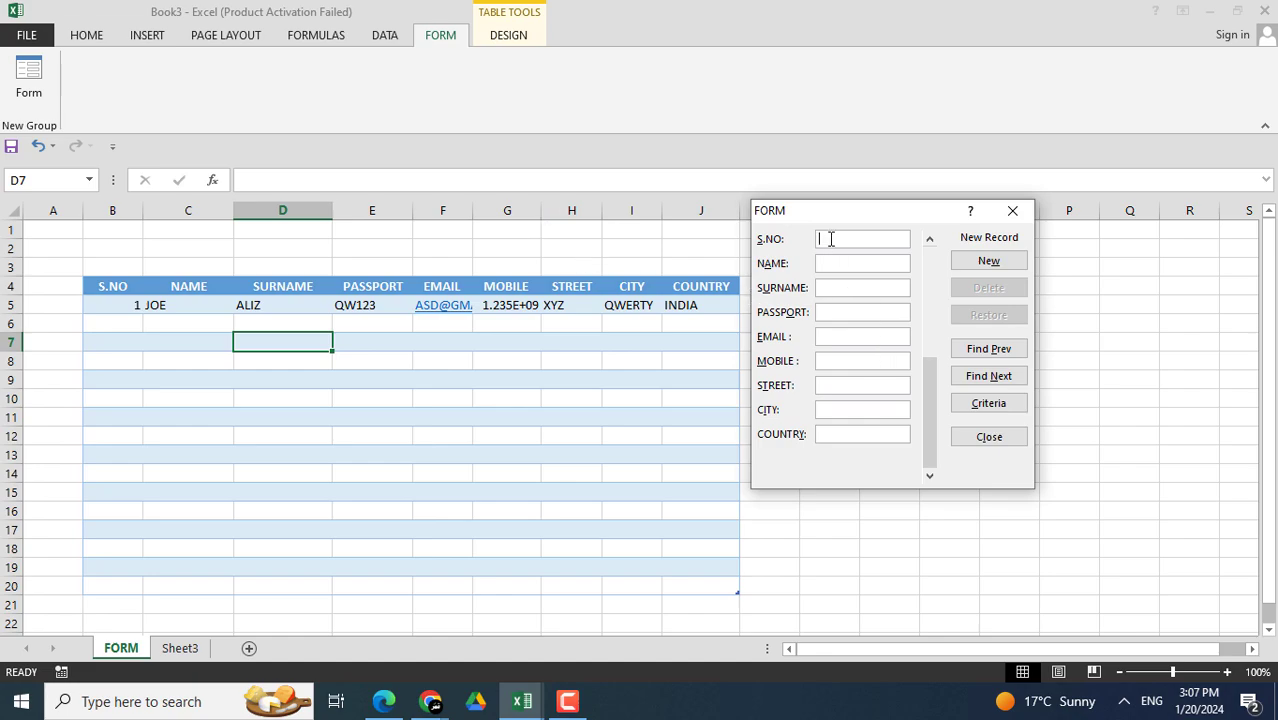
- Enter record 2 (S.NO 2, name, e-mail, mobile, street and city MUMBAI, INDIA), fixing the city typo
{"action": "type", "text": "2"}
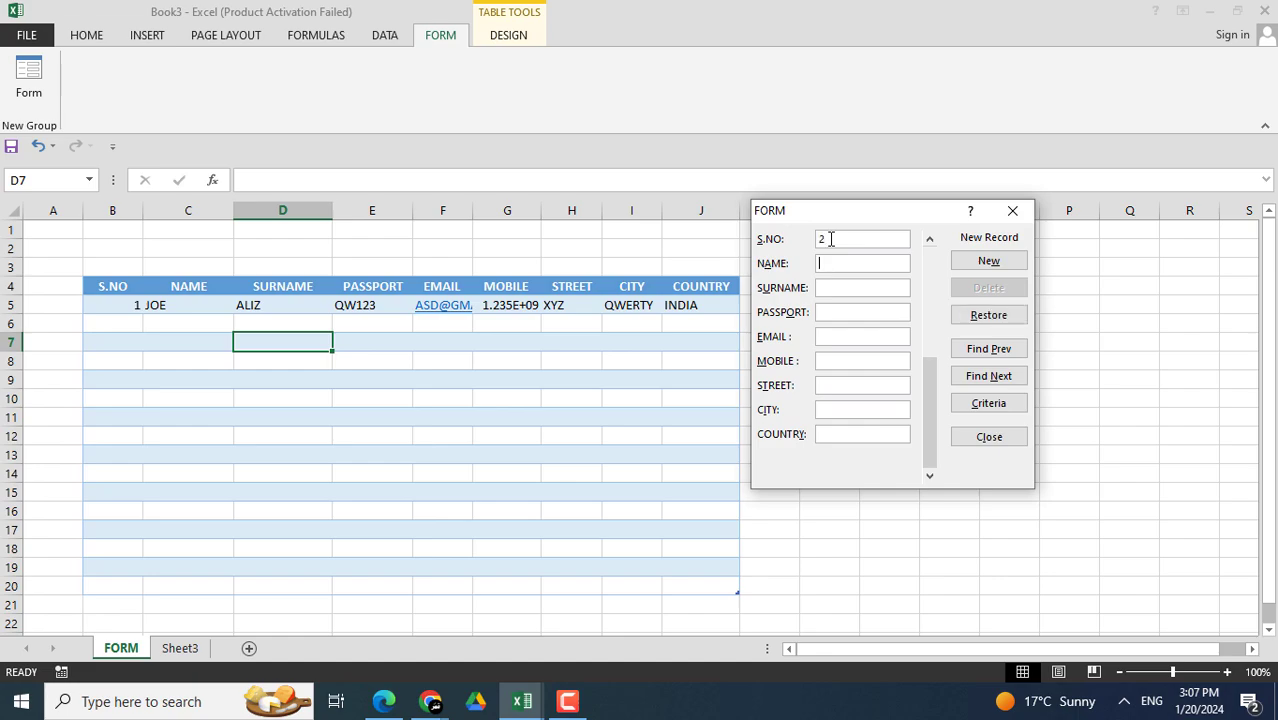
{"action": "type", "text": "BAY"}
{"action": "type", "text": "@YAHOO.COM"}
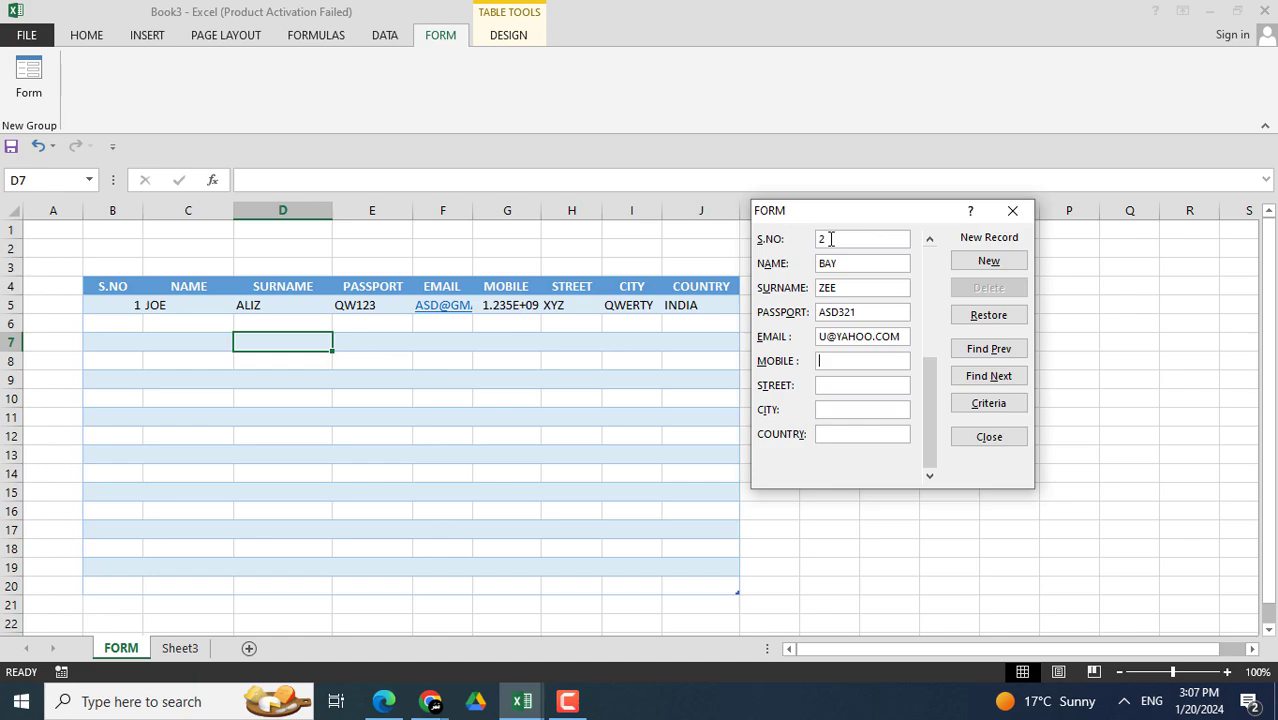
{"action": "type", "text": "8888888"}
{"action": "type", "text": "MU"}
{"action": "type", "text": "MBAI"}
{"action": "type", "text": "MUBM"}
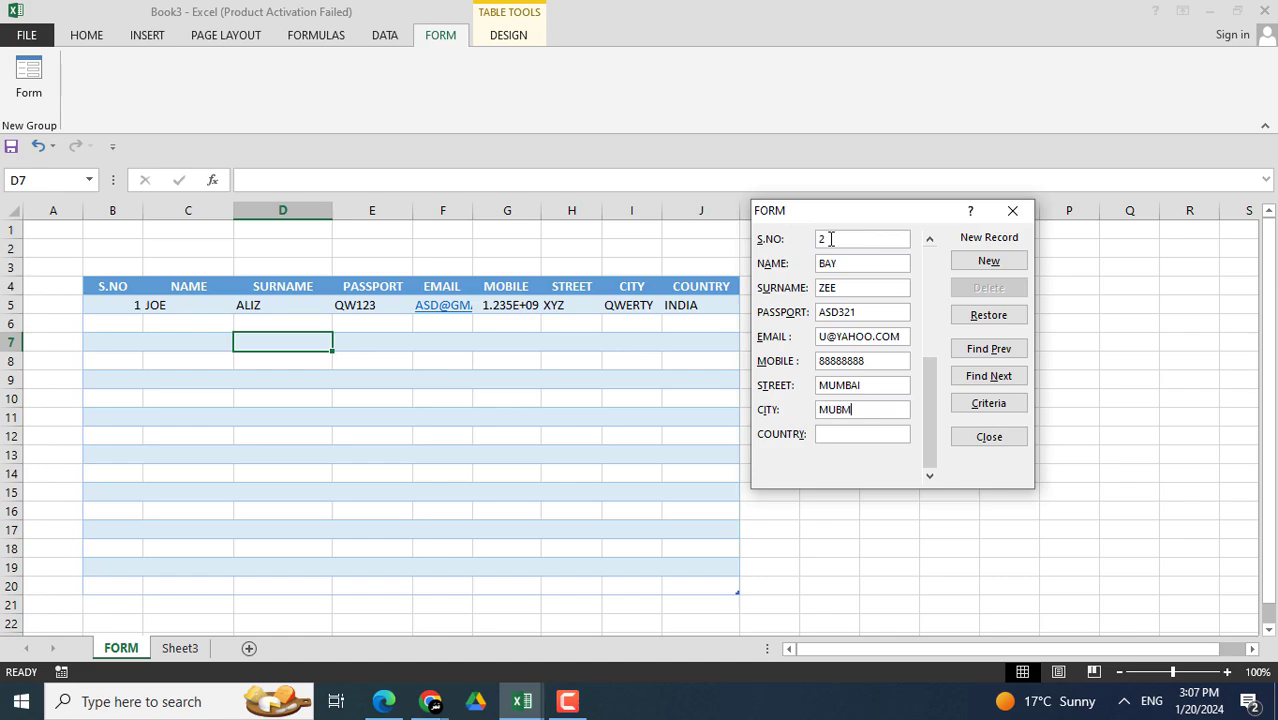
{"action": "key", "text": "BackSpace"}
{"action": "key", "text": "BackSpace"}
{"action": "type", "text": "MBAIINDIA"}
{"action": "key", "text": "Return"}
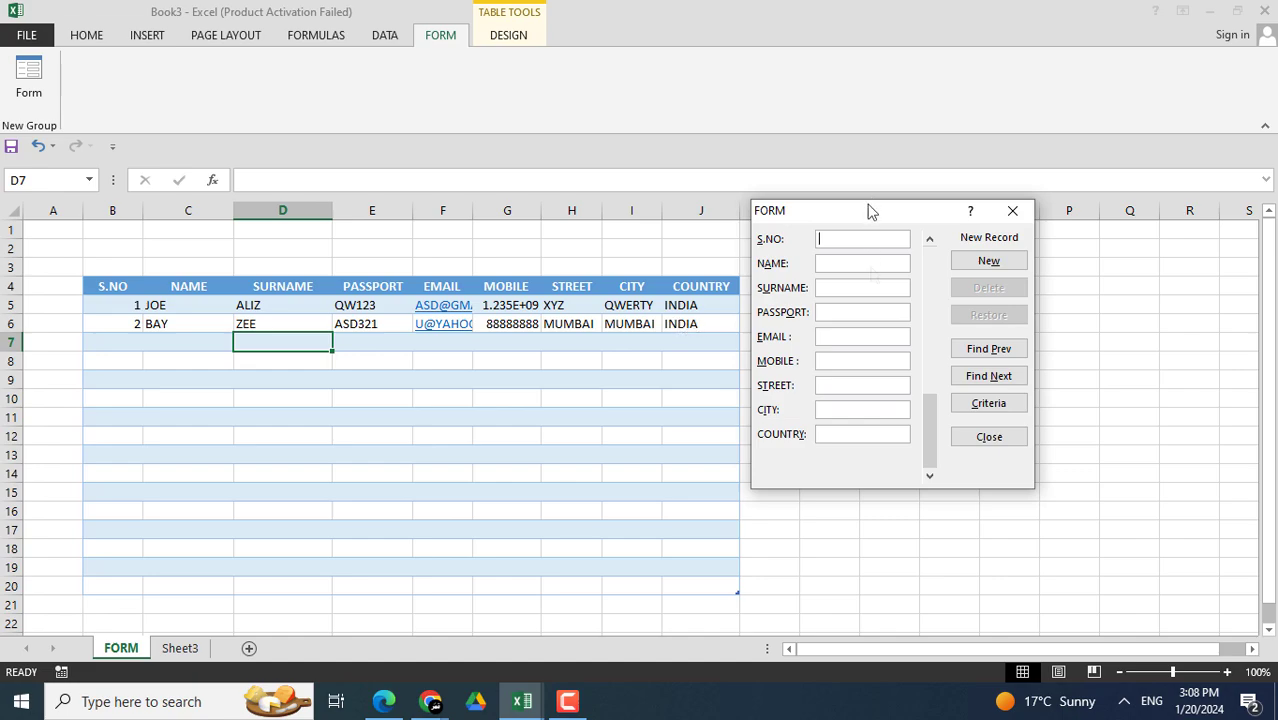
{"action": "left_click_drag", "start_coordinate": [868, 205], "coordinate": [904, 206]}
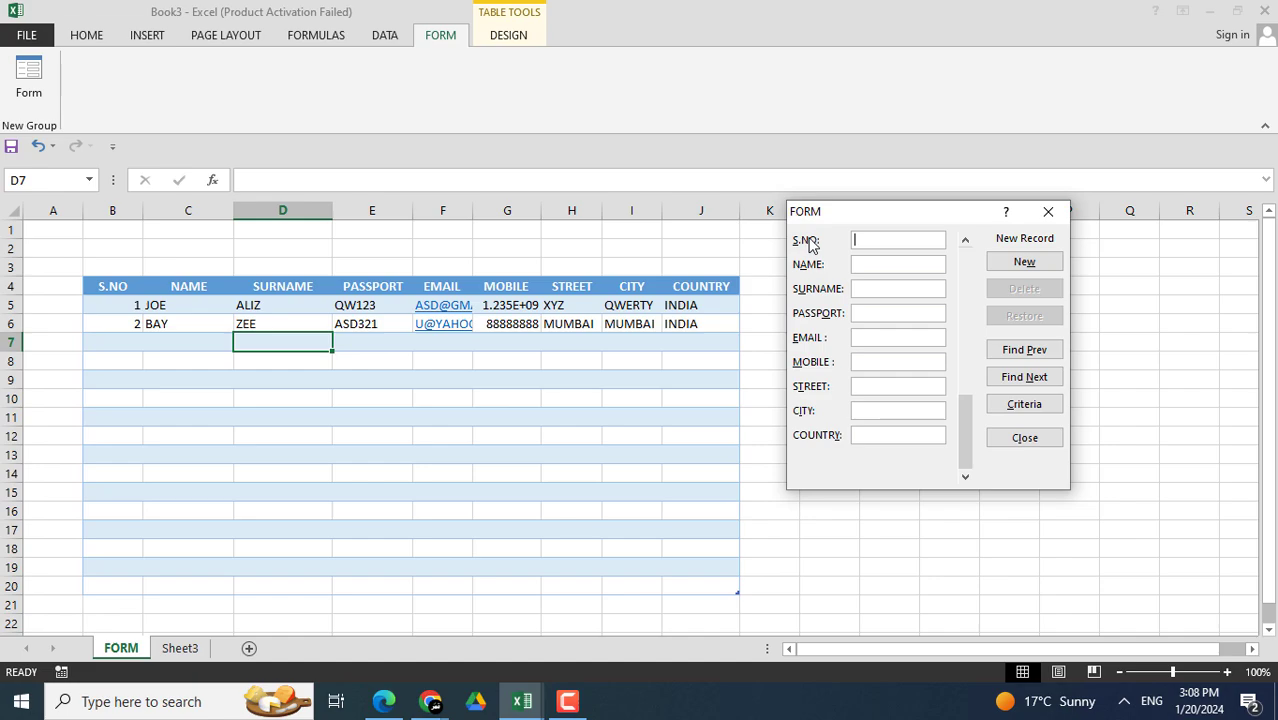
- Scroll the data form to record 2 of 2
{"action": "left_click_drag", "start_coordinate": [838, 213], "coordinate": [836, 188]}
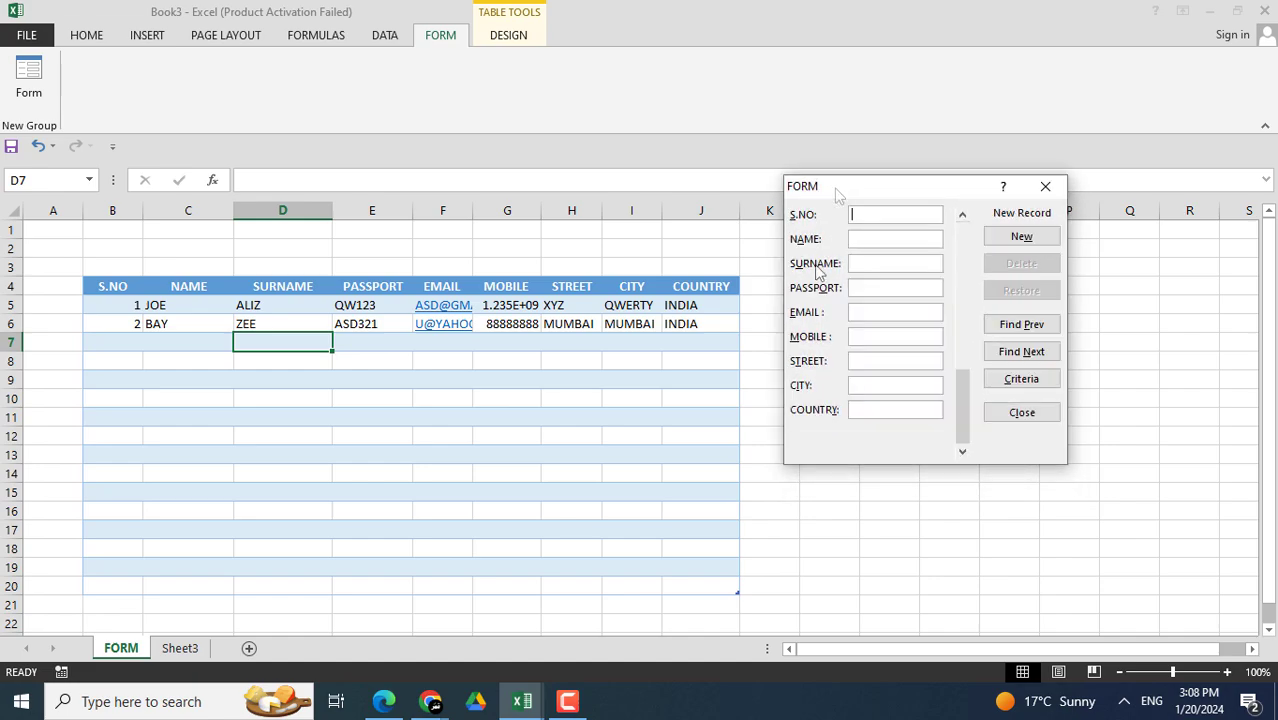
{"action": "left_click", "coordinate": [887, 288]}
{"action": "left_click_drag", "start_coordinate": [957, 400], "coordinate": [961, 256]}
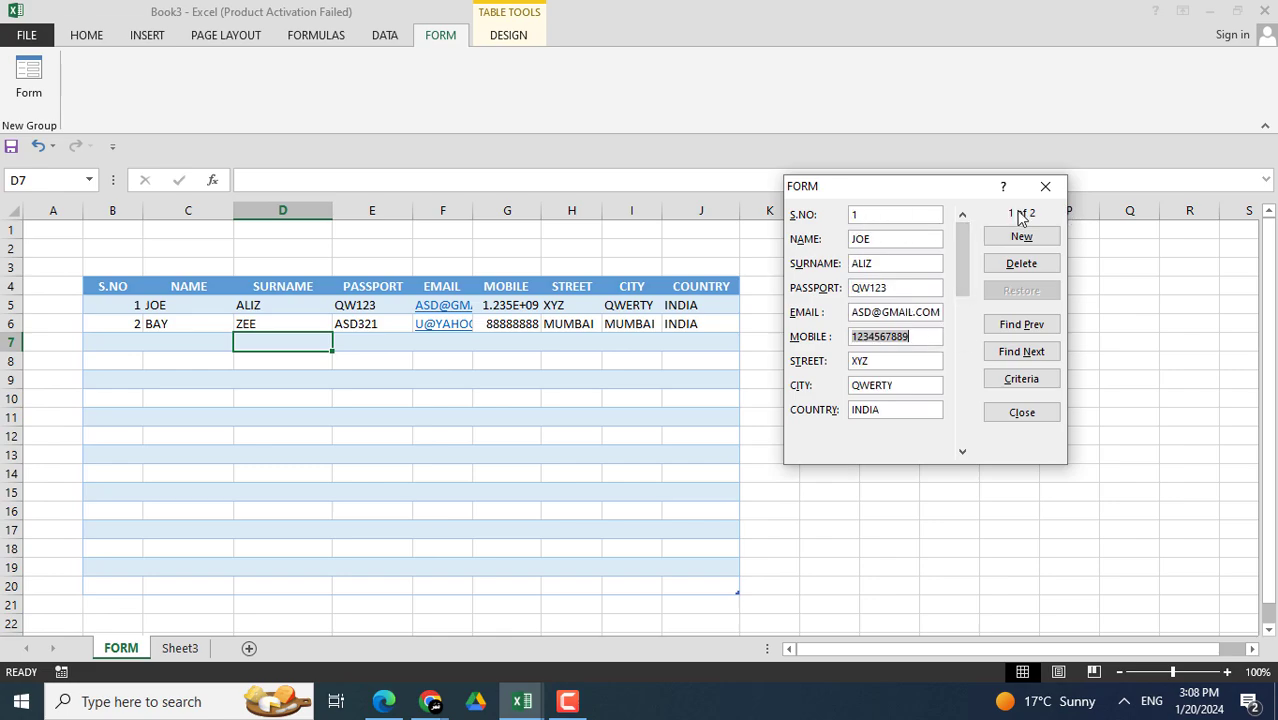
{"action": "left_click_drag", "start_coordinate": [963, 249], "coordinate": [964, 323]}
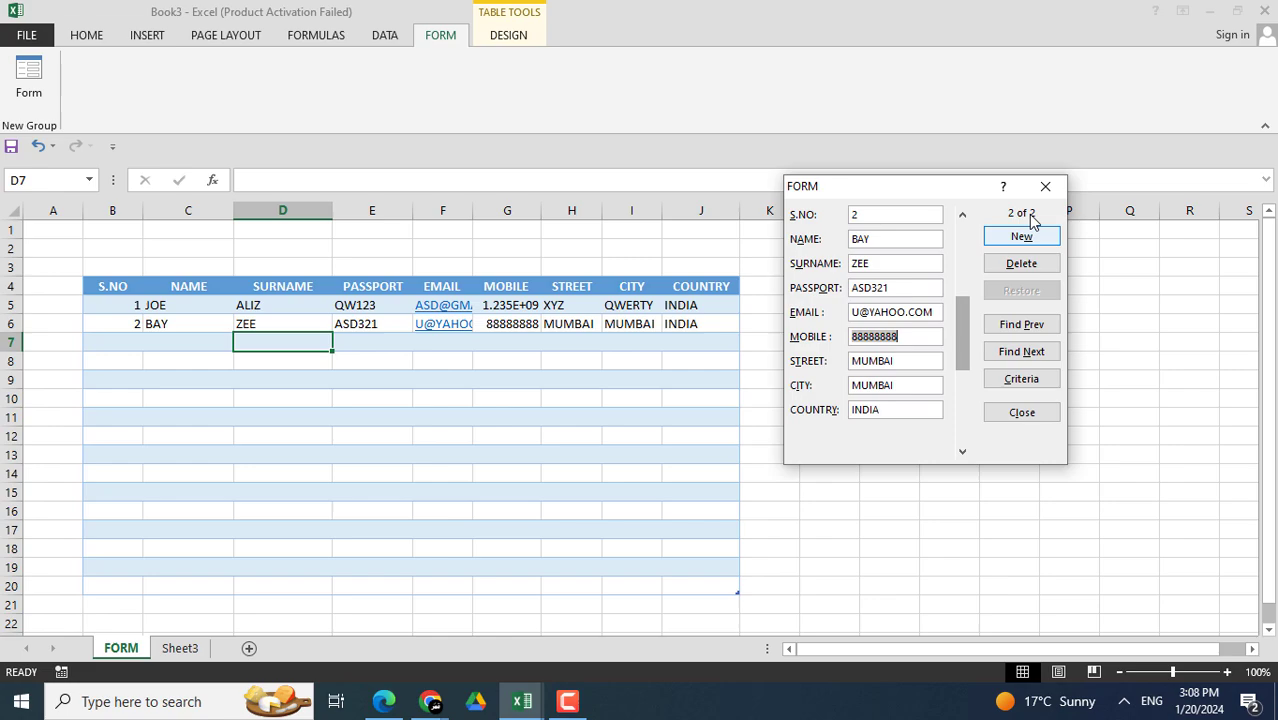
- Replace the second record's mobile number with the new number and commit it to row 6
{"action": "left_click", "coordinate": [904, 336]}
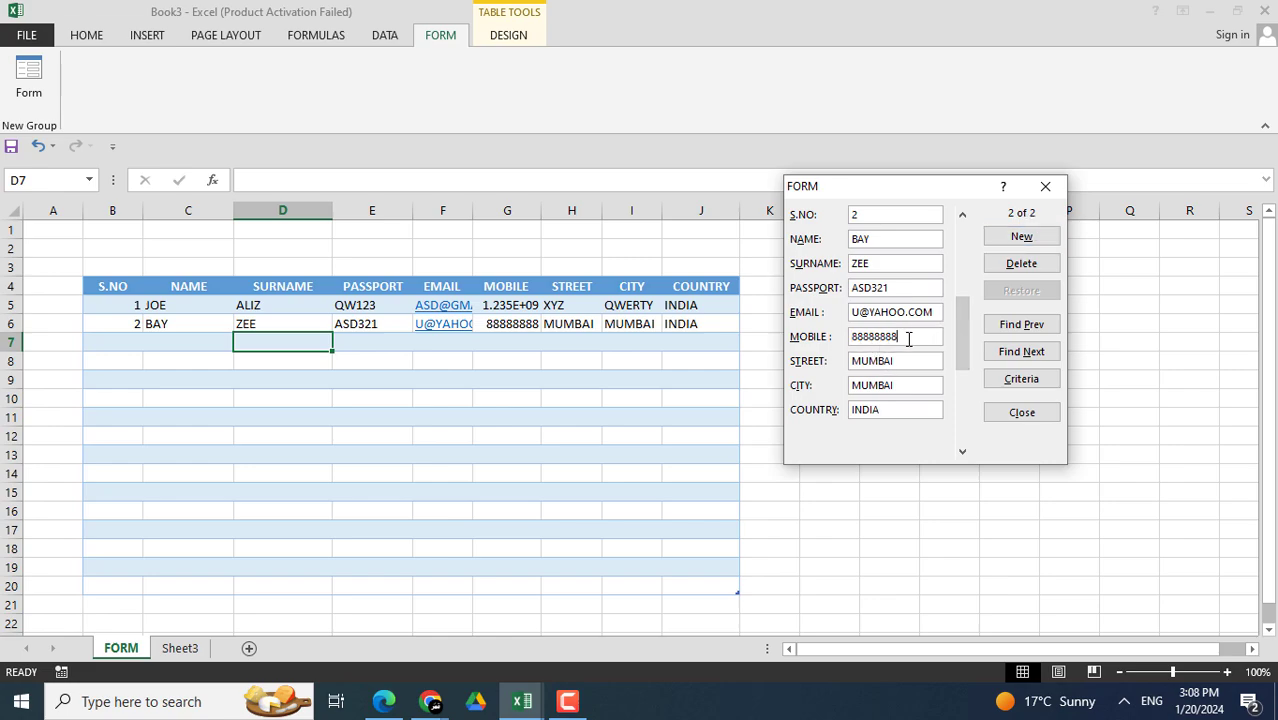
{"action": "left_click_drag", "start_coordinate": [908, 338], "coordinate": [797, 337]}
{"action": "type", "text": "99999999"}
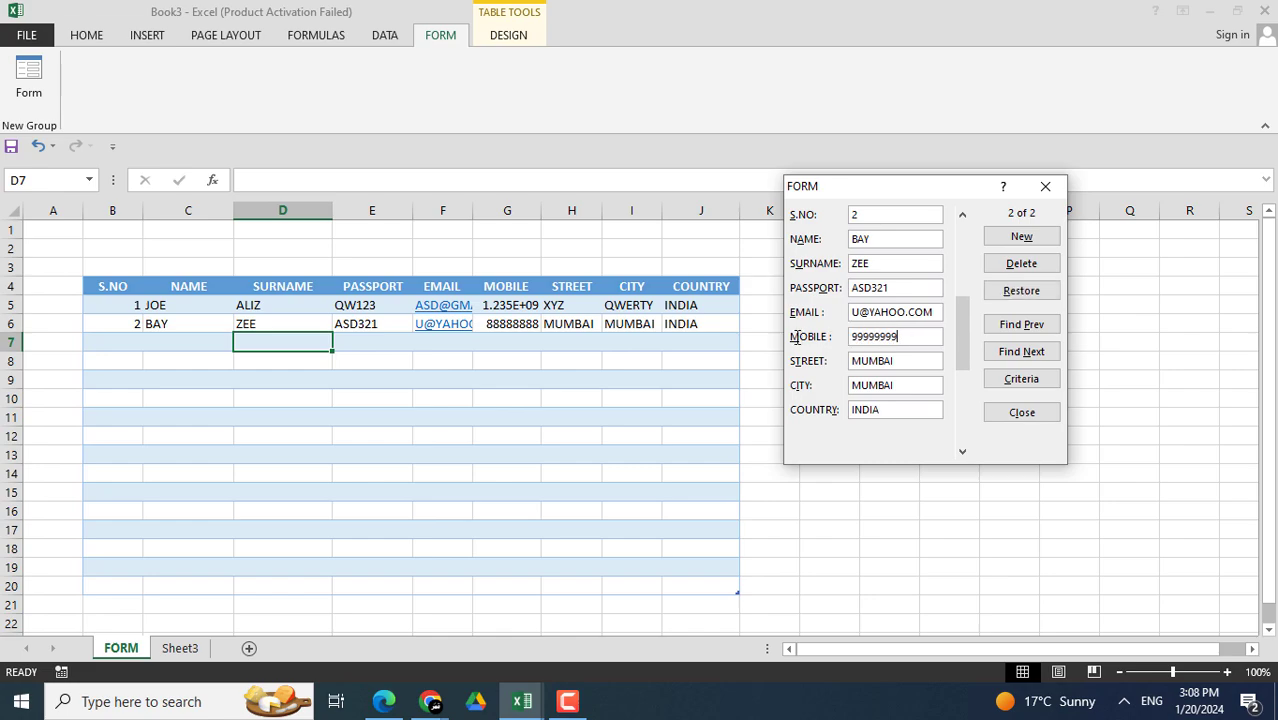
{"action": "key", "text": "Return"}
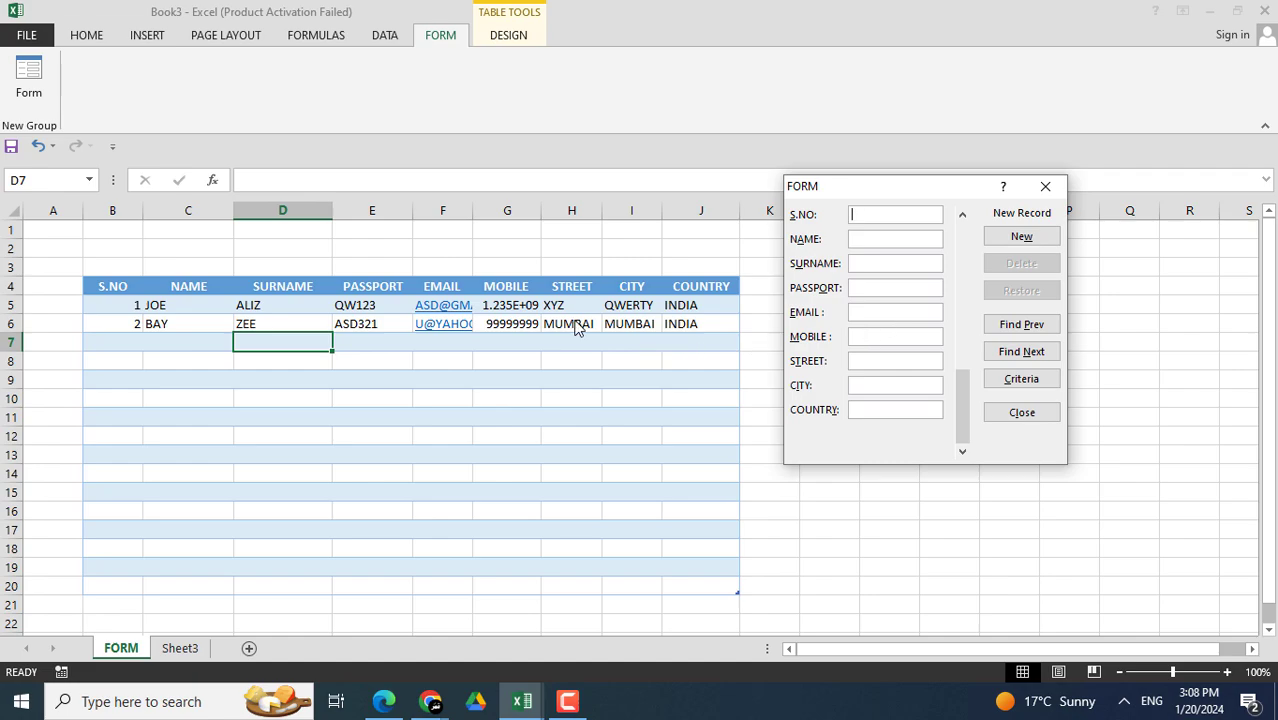